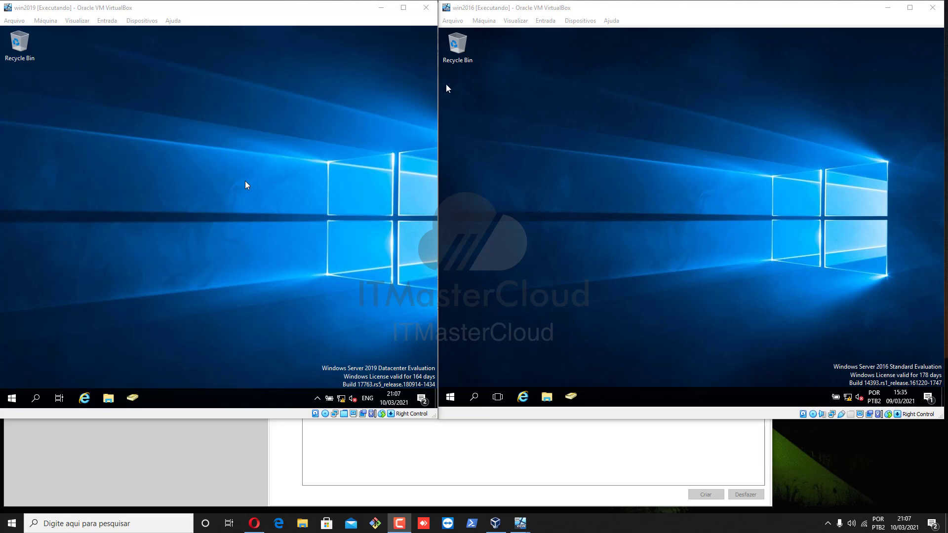
Step: Open Server Manager on the win2019 machine and launch the Add Roles and Features wizard
click(221, 12)
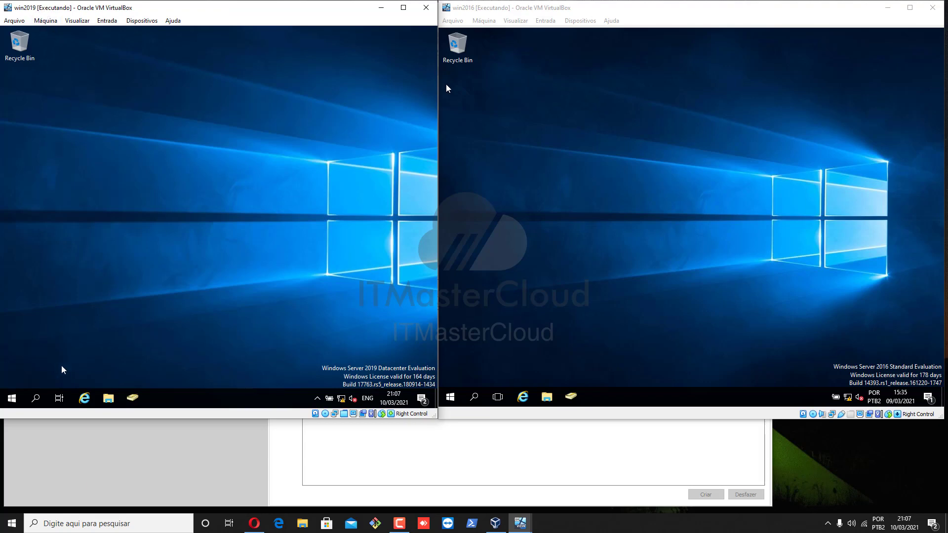
click(12, 398)
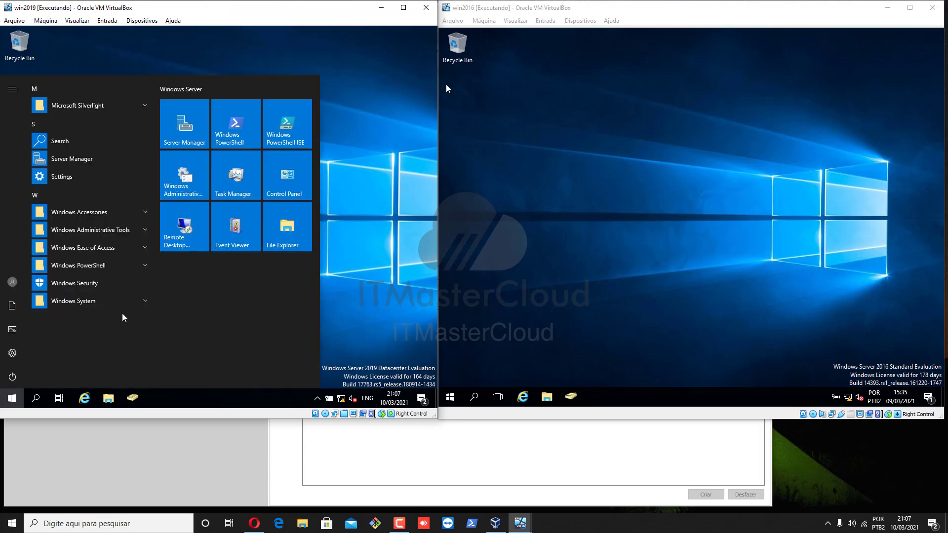
click(216, 116)
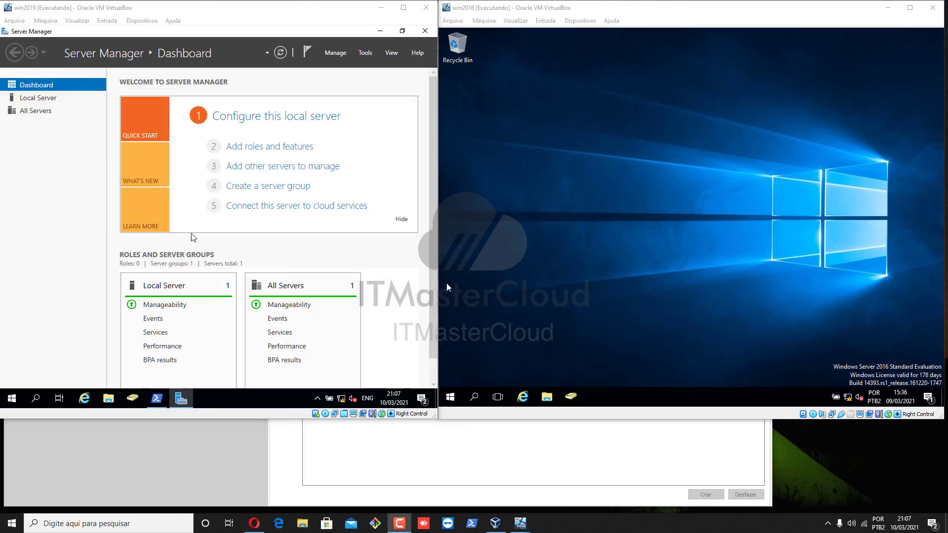
click(259, 148)
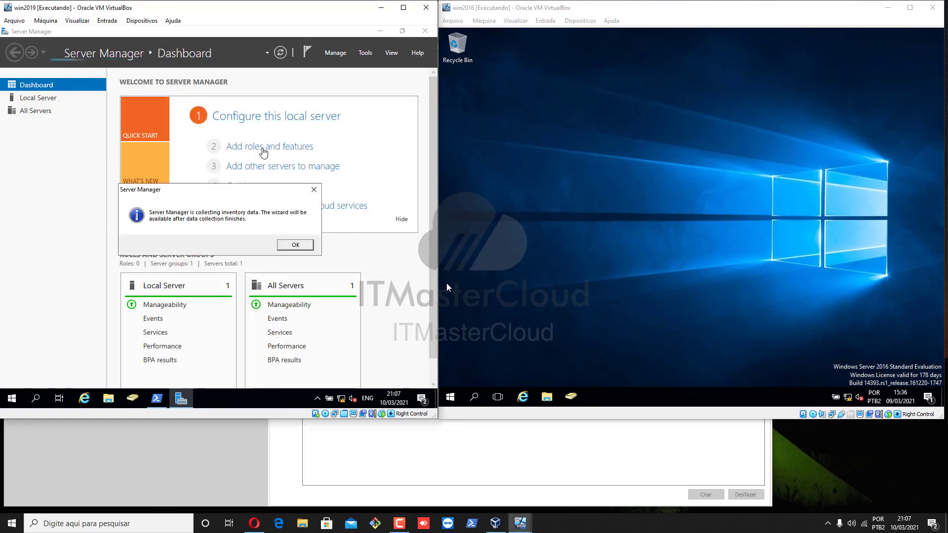
click(286, 245)
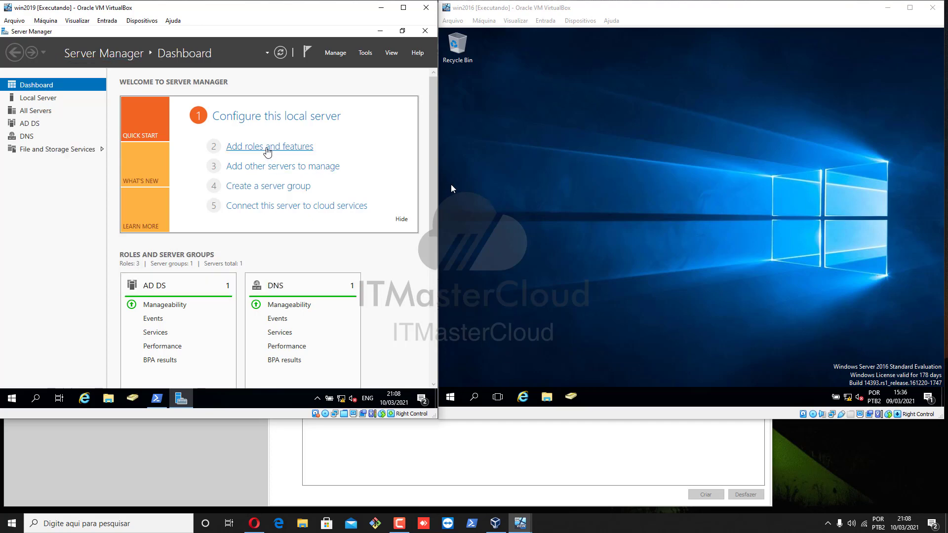
click(268, 148)
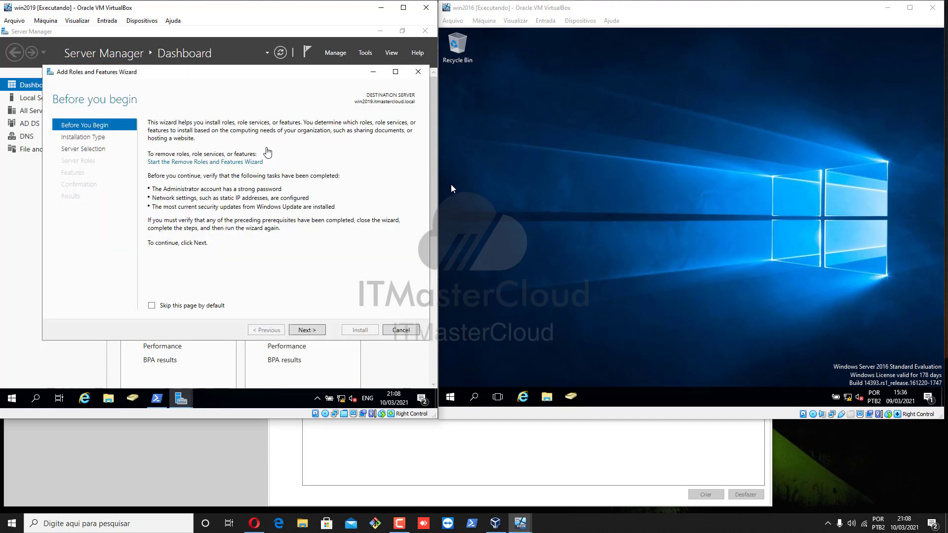
Step: Proceed with a role-based installation on the local server and select the DHCP Server role with its management tools
click(308, 334)
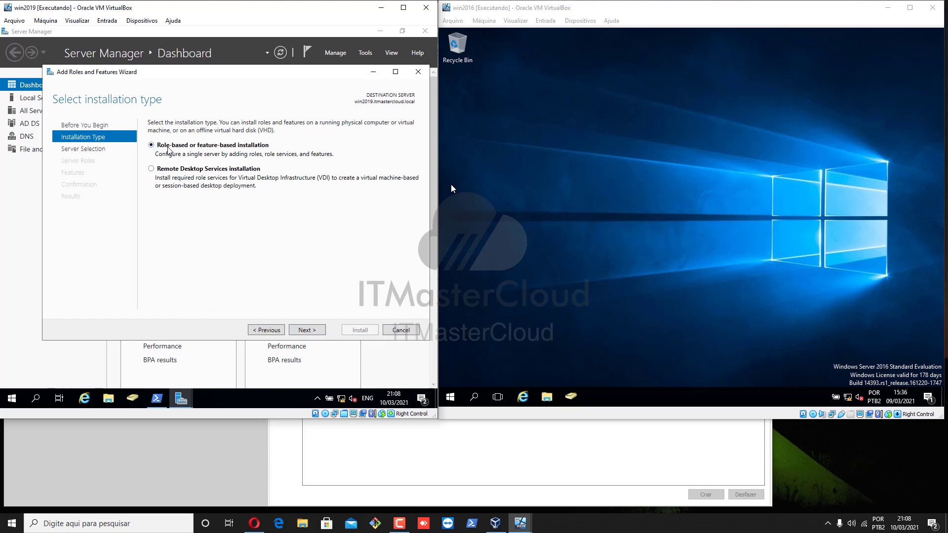
click(306, 331)
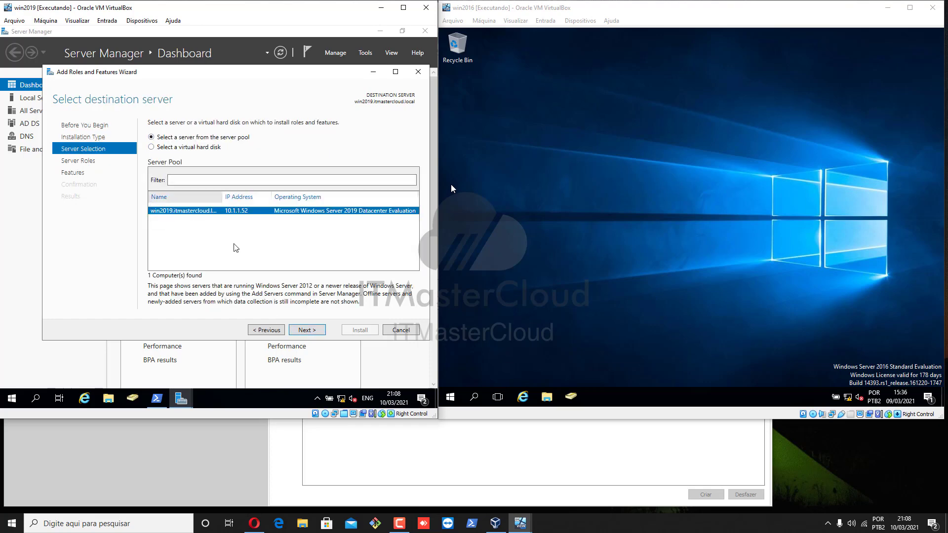
click(306, 331)
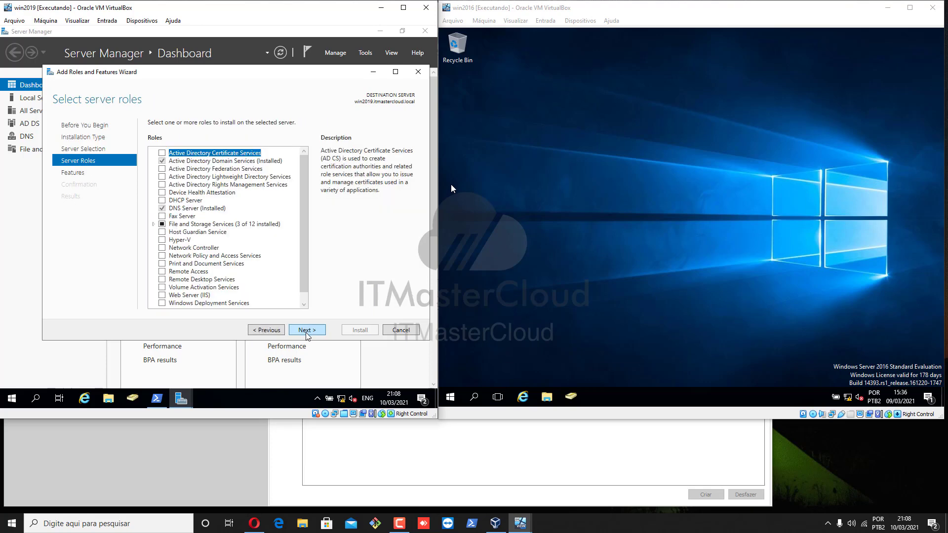
click(162, 201)
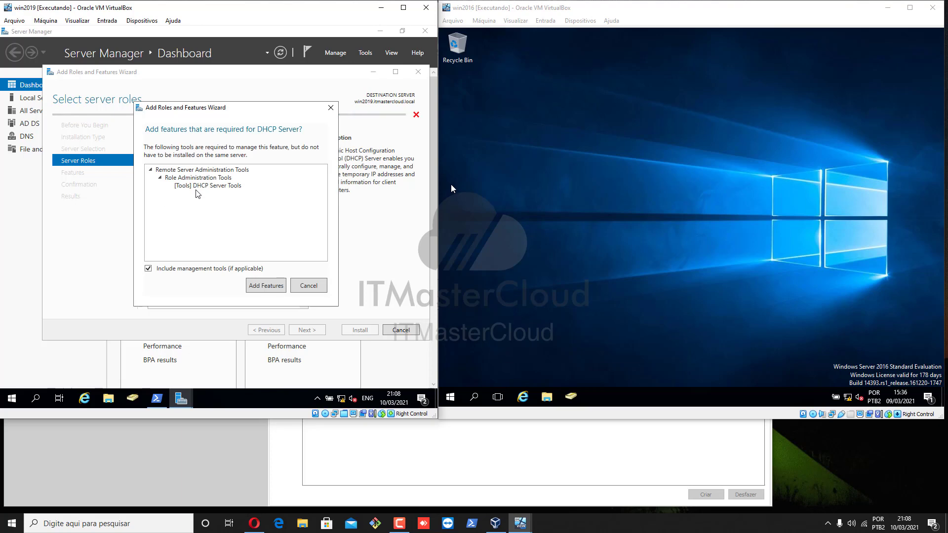
click(271, 288)
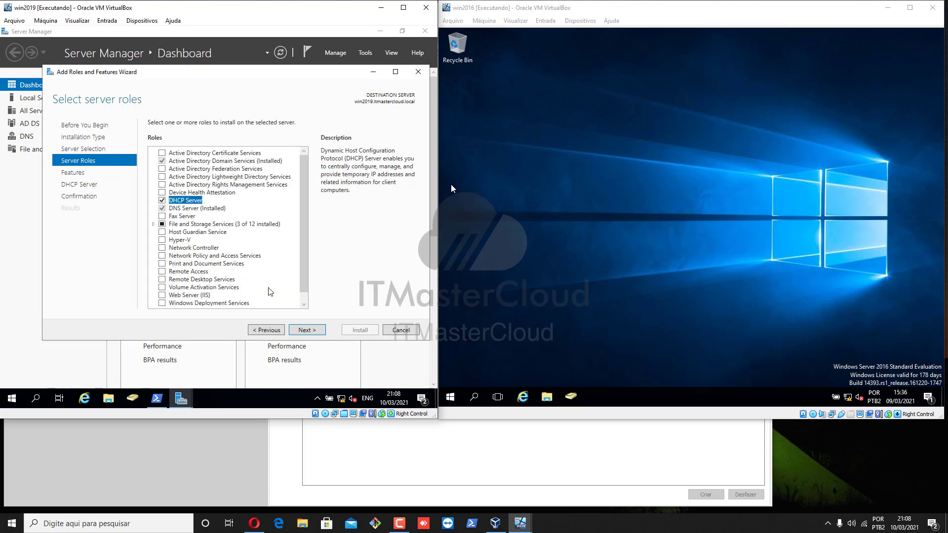
click(306, 330)
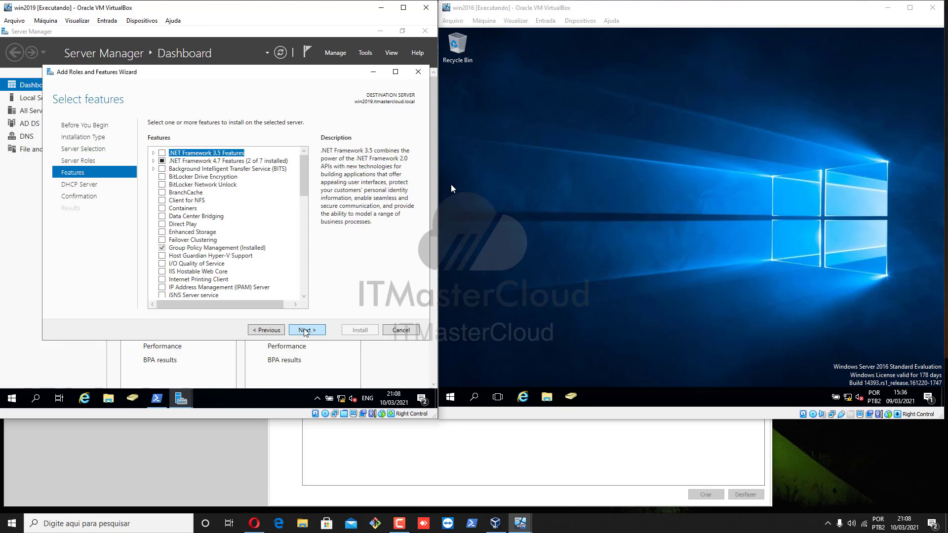
Step: Continue past the Features and DHCP Server pages without adding anything
drag(304, 181, 308, 261)
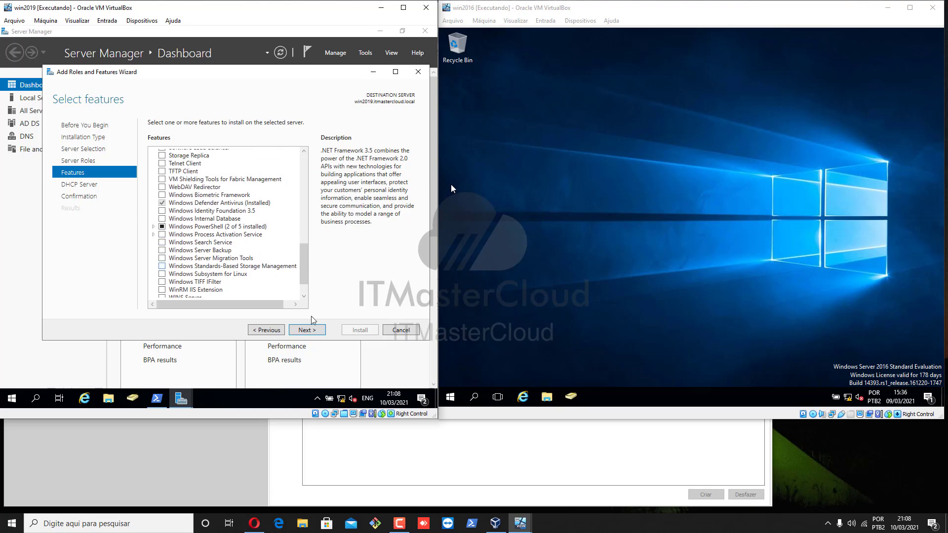
click(306, 330)
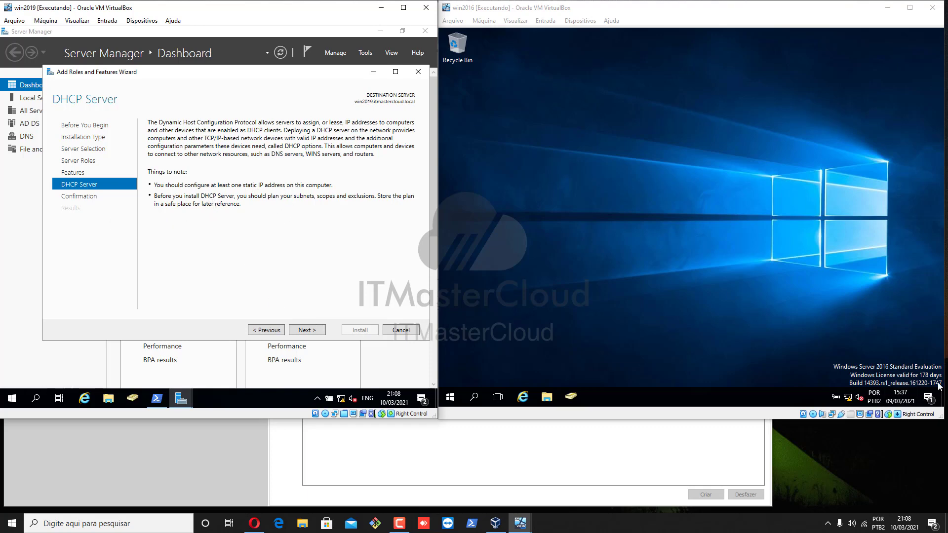
key(F9)
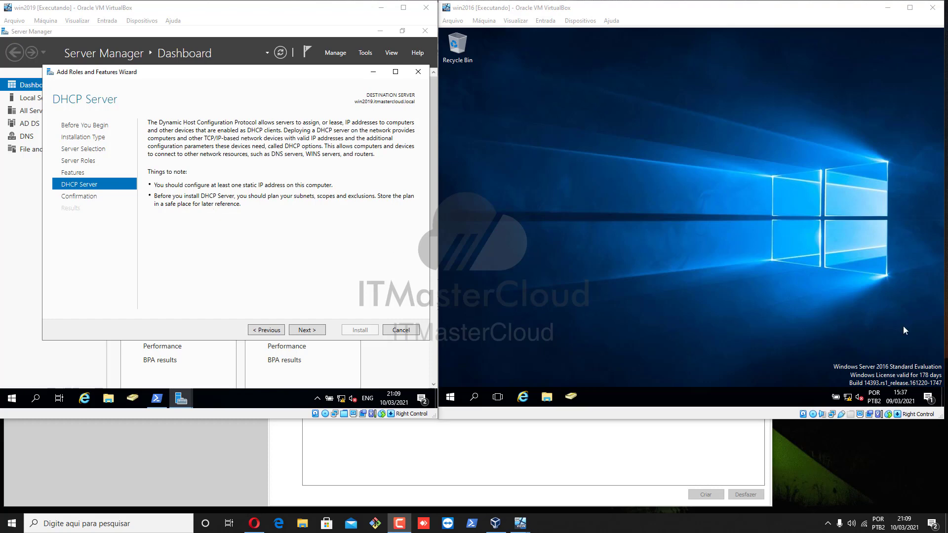
click(307, 330)
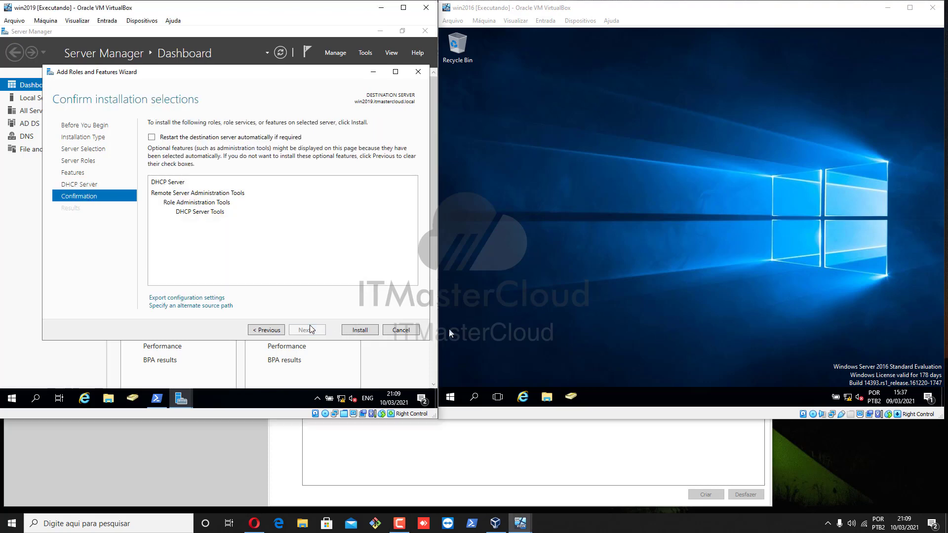
Step: Enable automatic restart if required and install the DHCP Server role
click(152, 137)
click(260, 251)
click(352, 330)
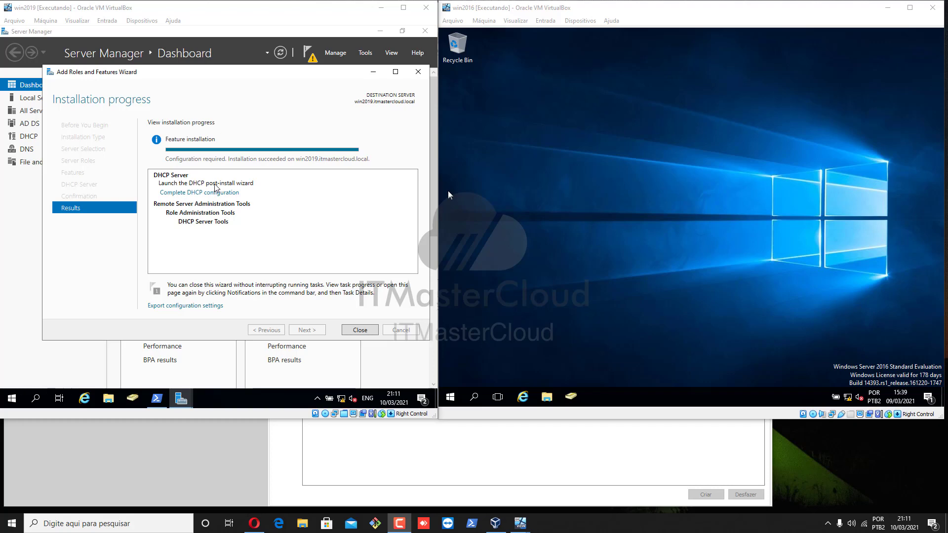
Step: Complete the DHCP post-install configuration, authorizing with the current administrator credentials, and close the wizard
click(181, 193)
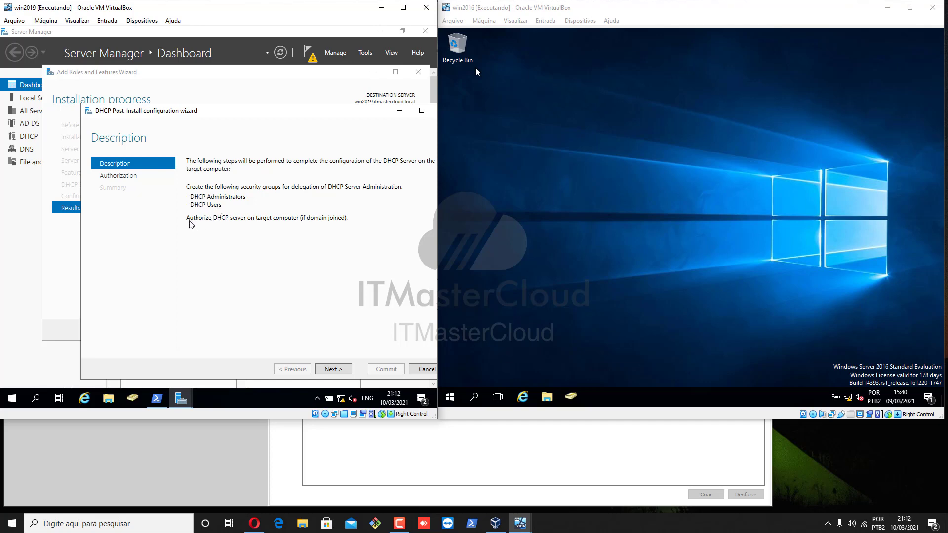
click(329, 369)
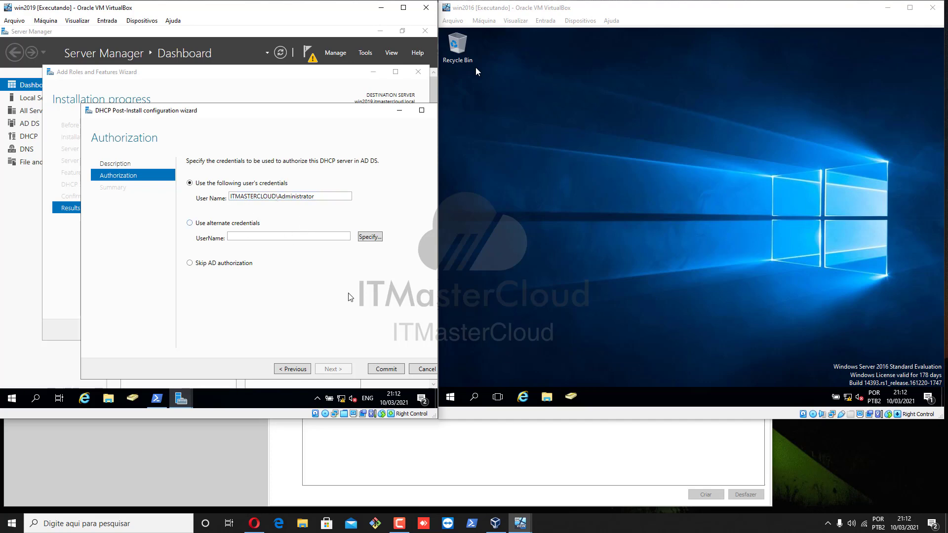
click(380, 370)
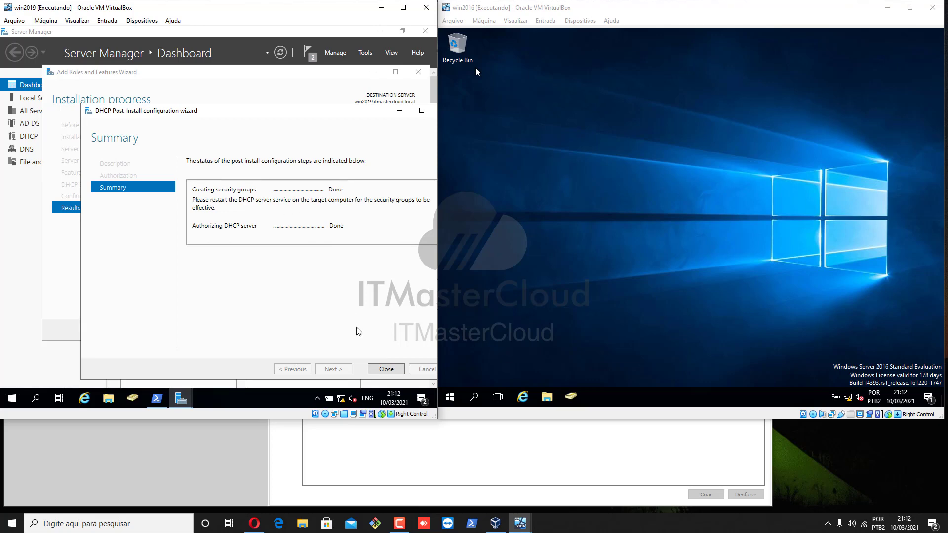
click(375, 370)
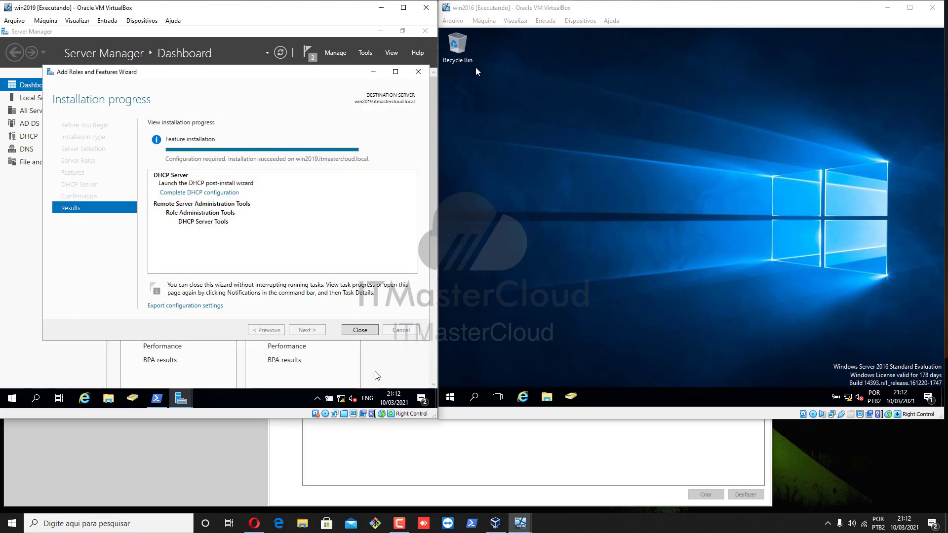
click(356, 328)
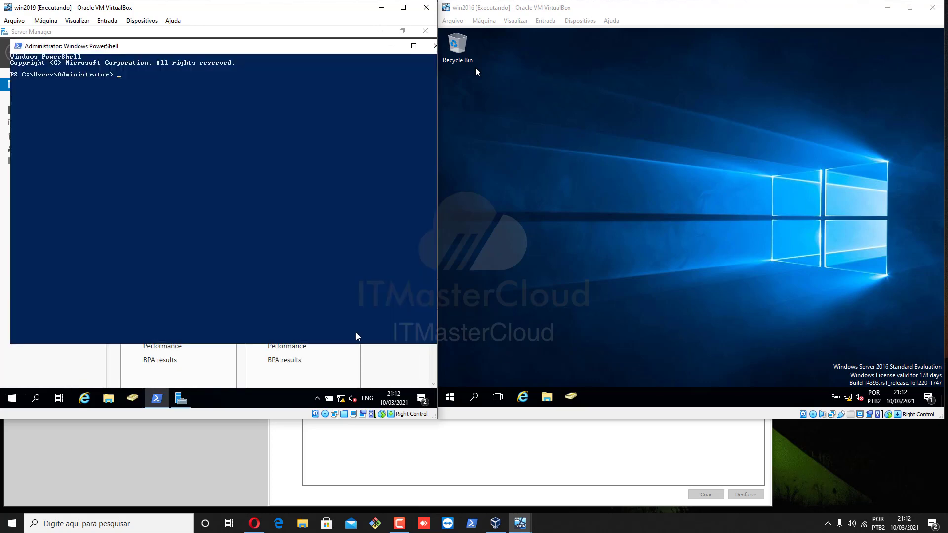
Step: Close the PowerShell window and pin the DHCP console from Windows Administrative Tools to the taskbar
click(430, 49)
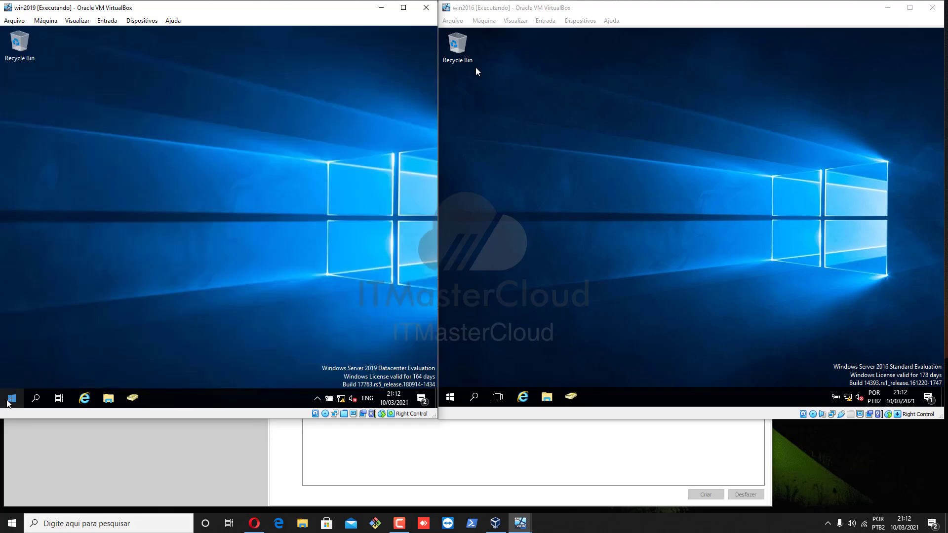
click(7, 401)
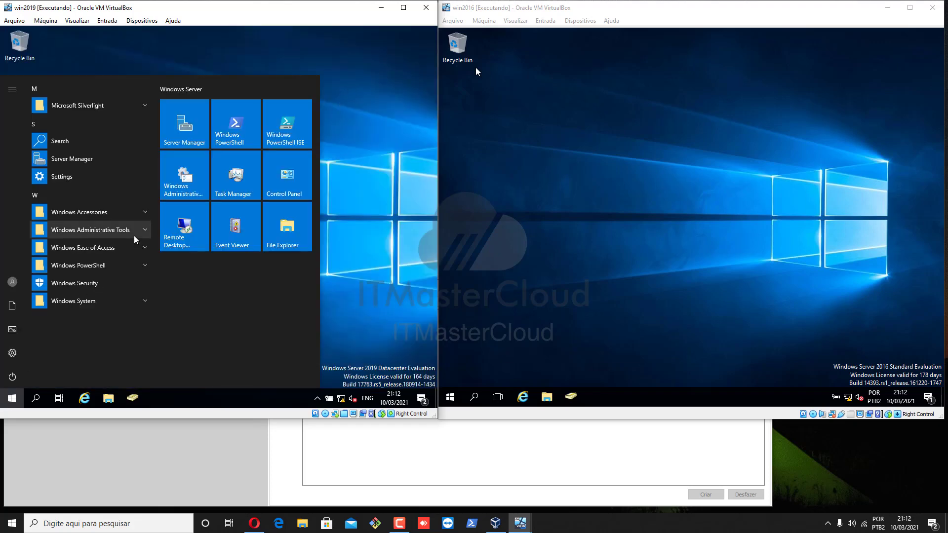
click(137, 233)
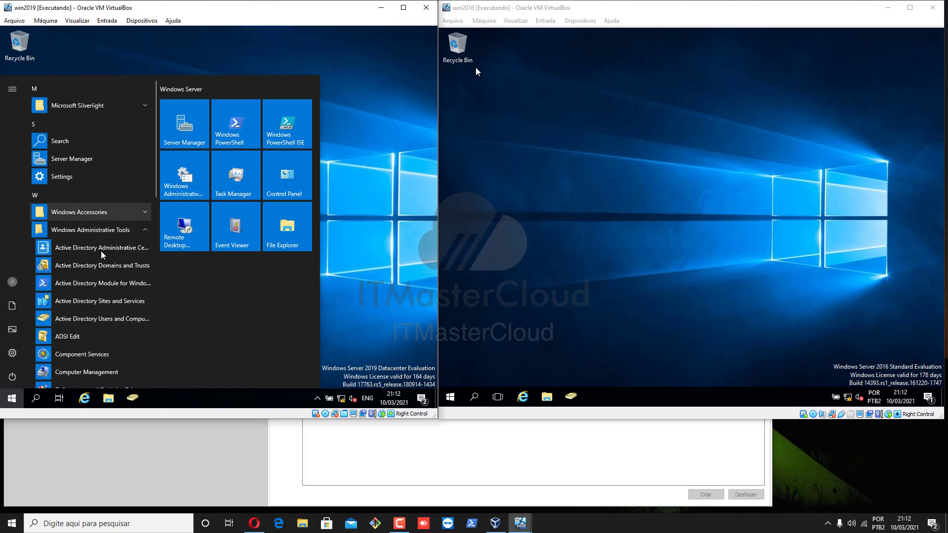
scroll(88, 315, down, 3)
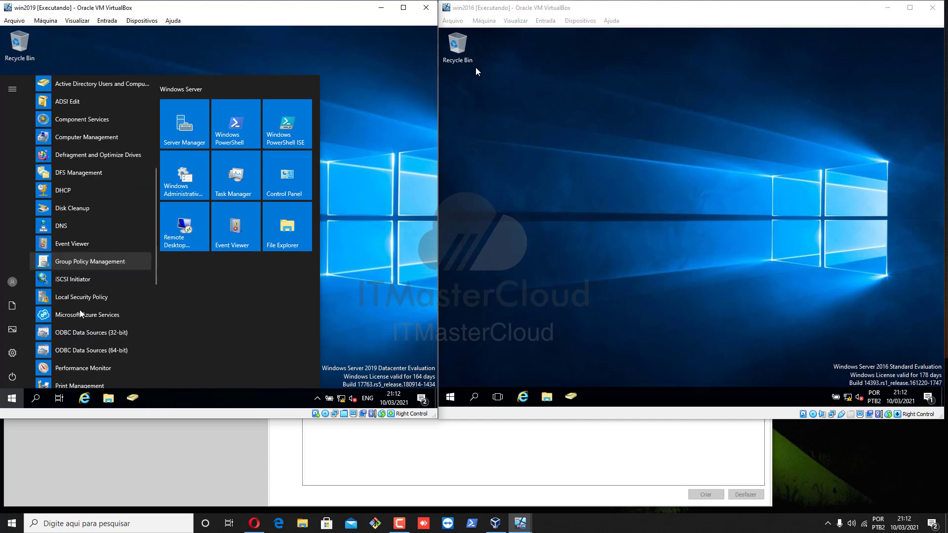
right_click(68, 193)
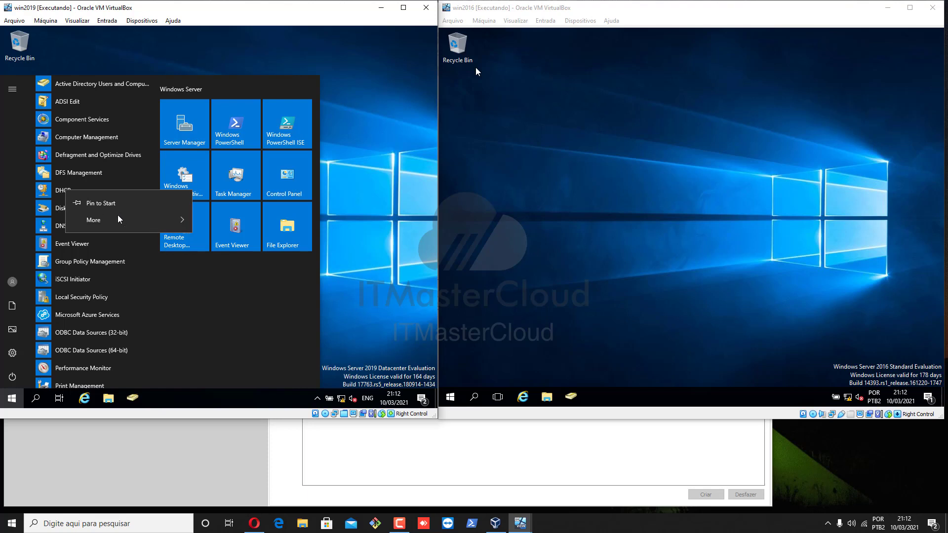
mouse_move(161, 225)
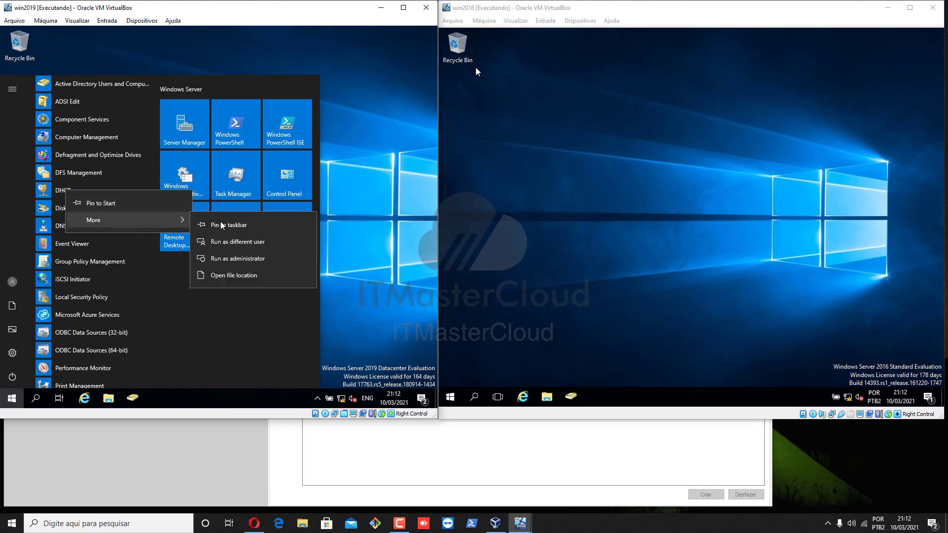
click(264, 229)
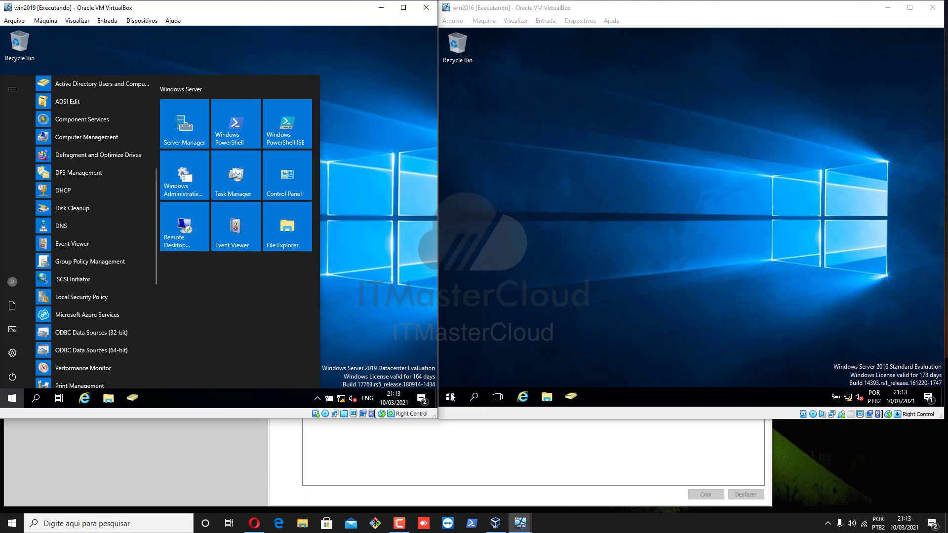
Step: Open the DHCP console maximized, widen its tree pane and expand the server's IPv4 and IPv6 nodes
click(167, 400)
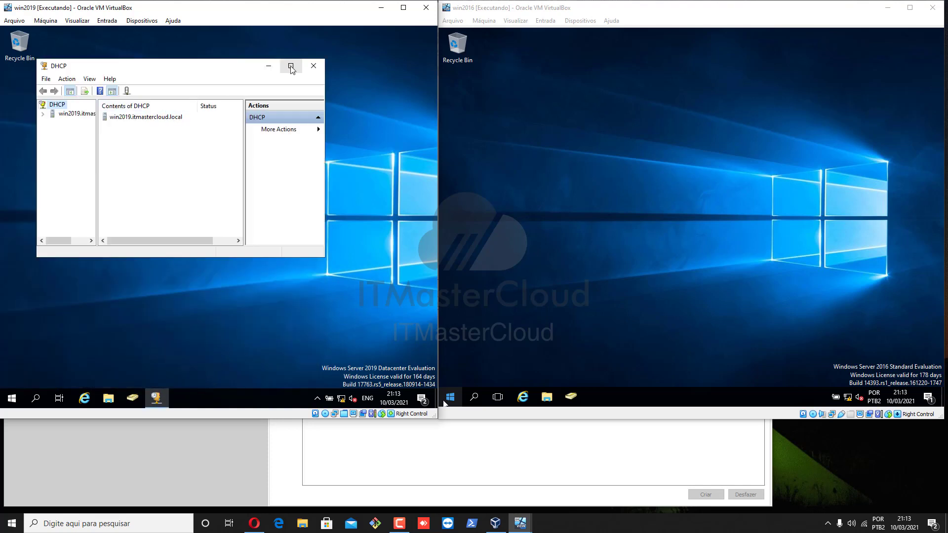
click(292, 64)
double_click(41, 78)
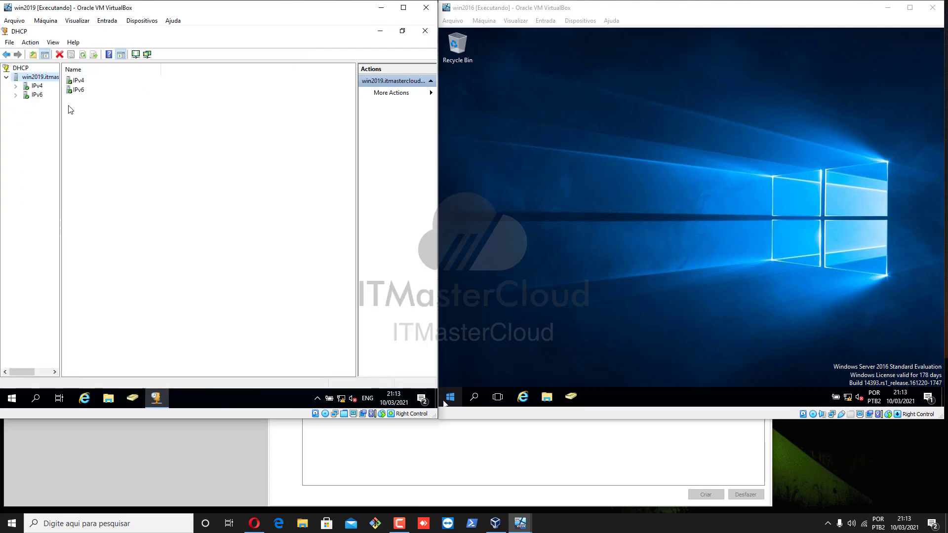
drag(60, 112, 118, 118)
click(15, 86)
click(15, 122)
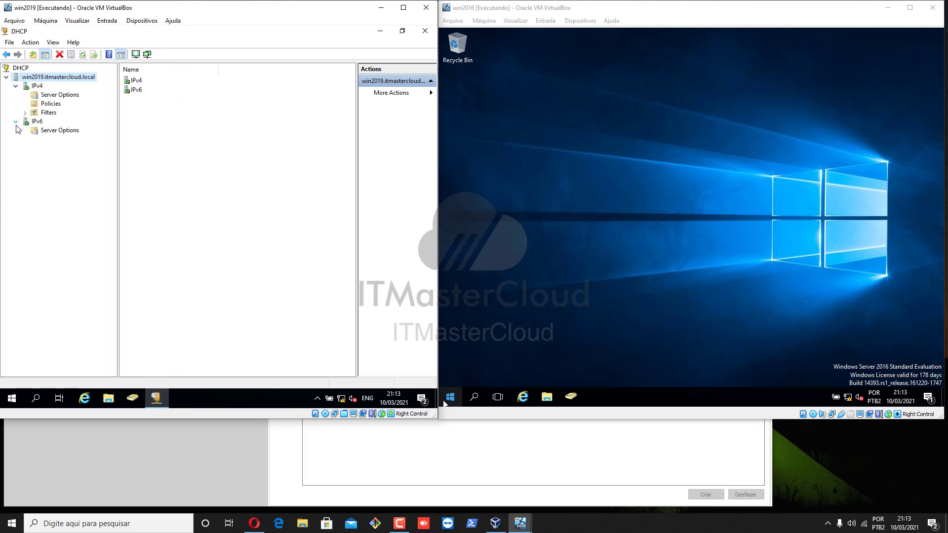
Step: Browse the IPv4 Server Options, Policies, Filters and Allow filter nodes
click(46, 94)
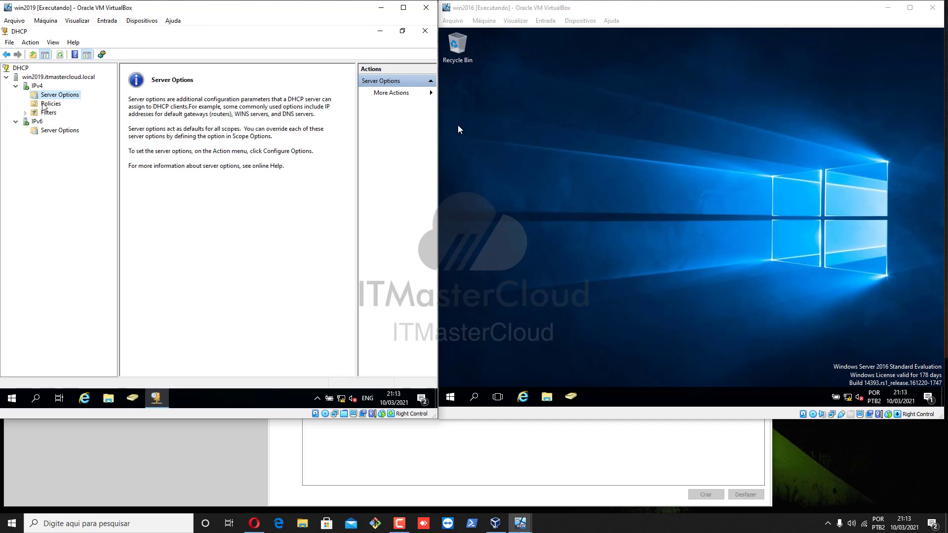
click(43, 104)
click(48, 114)
click(56, 95)
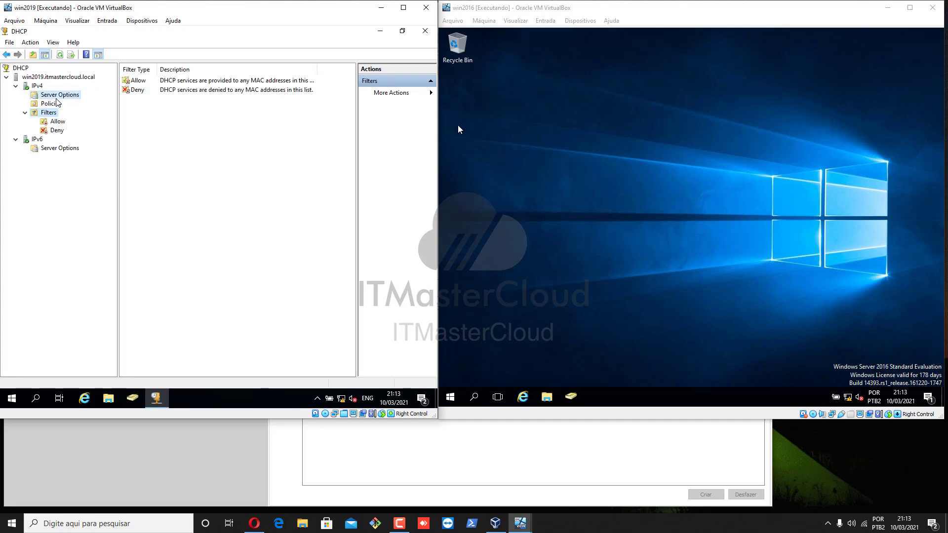
click(51, 122)
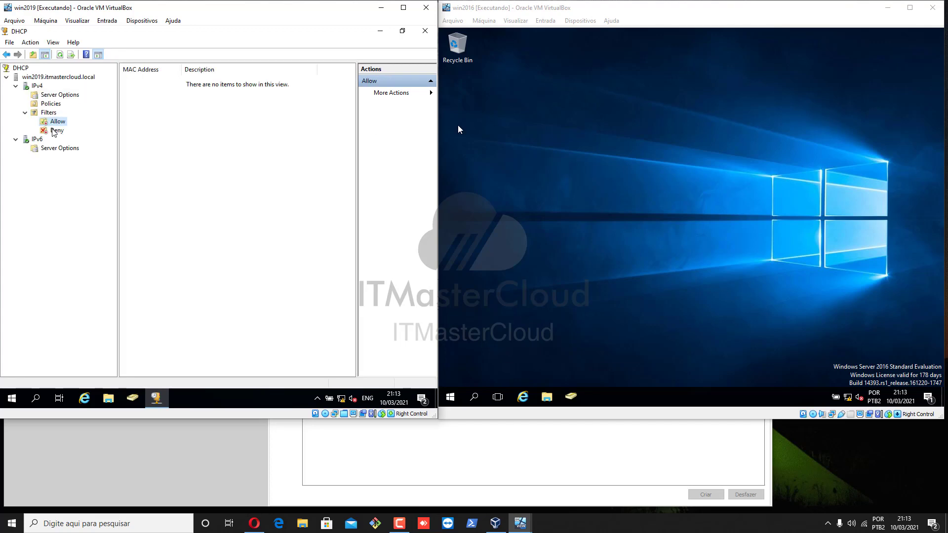
Step: Browse the Deny filter and the Filters node in the IPv4 tree
click(55, 131)
click(55, 122)
click(49, 113)
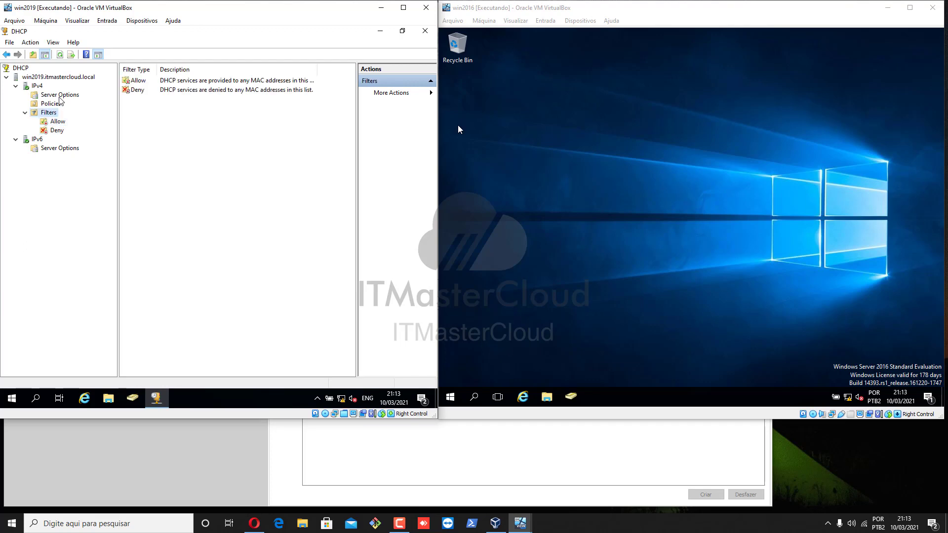
Step: Open the IPv4 properties and review the DNS tab and its Name Protection settings without changing them
click(39, 86)
right_click(40, 87)
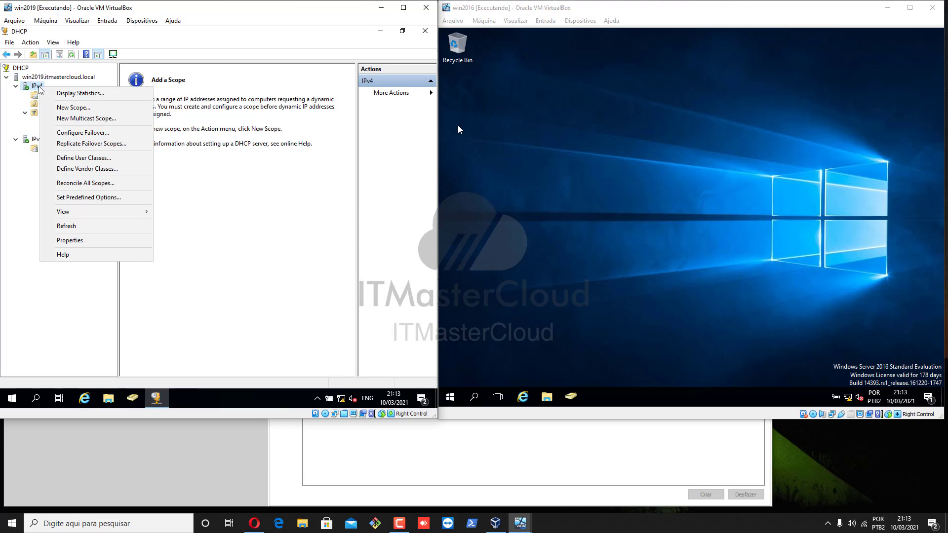
click(97, 241)
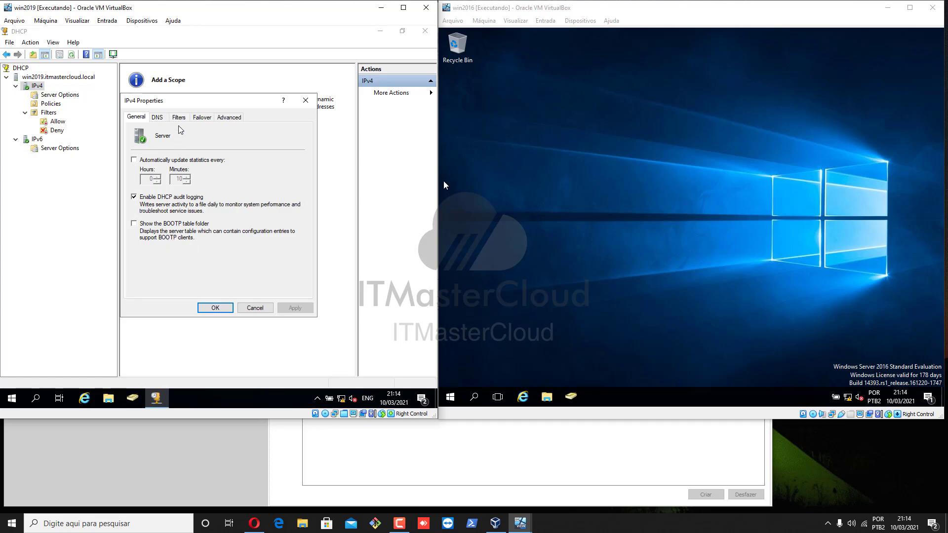
click(156, 119)
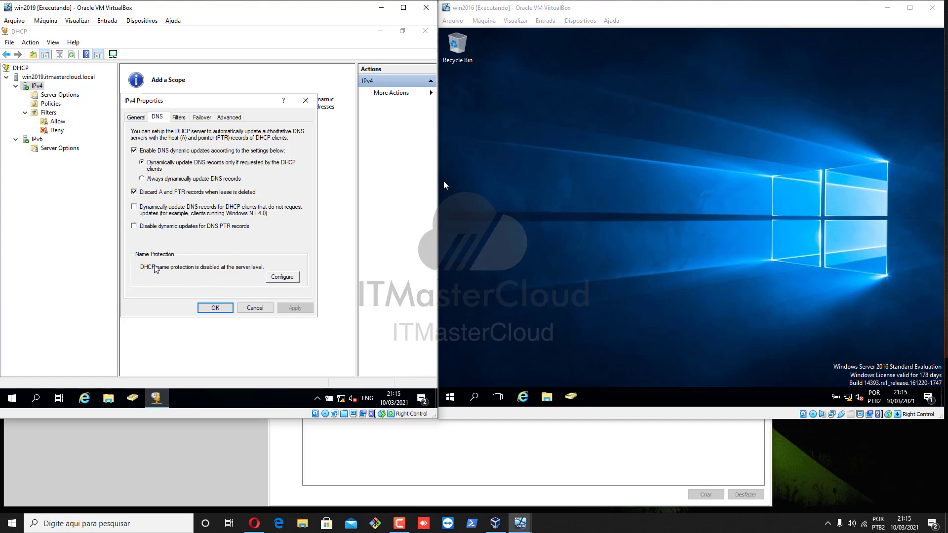
click(284, 278)
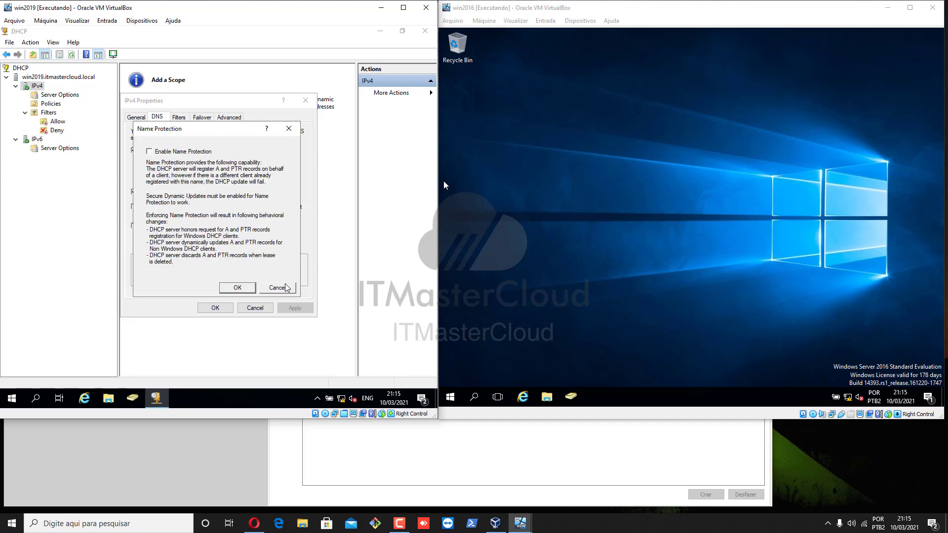
click(281, 288)
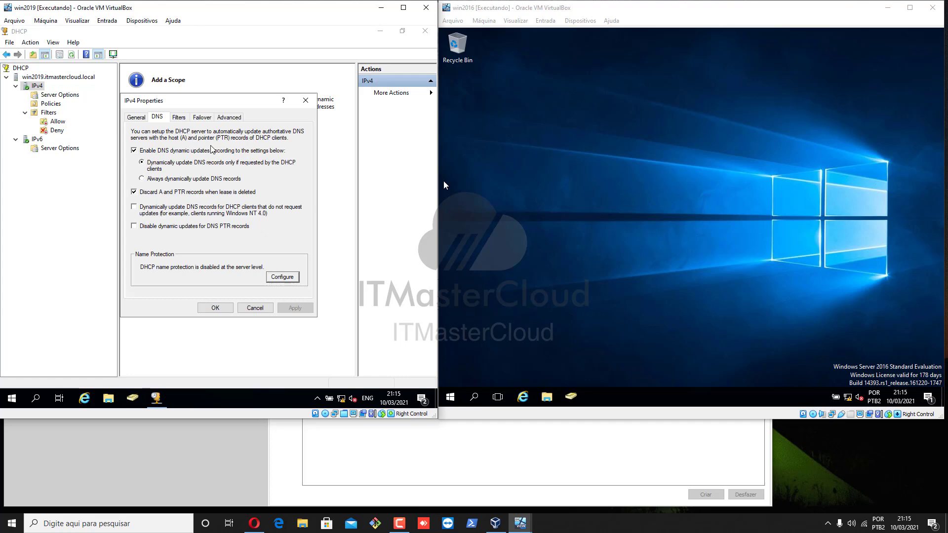
Step: Review the Filters, Failover and Advanced tabs of the IPv4 properties
click(180, 119)
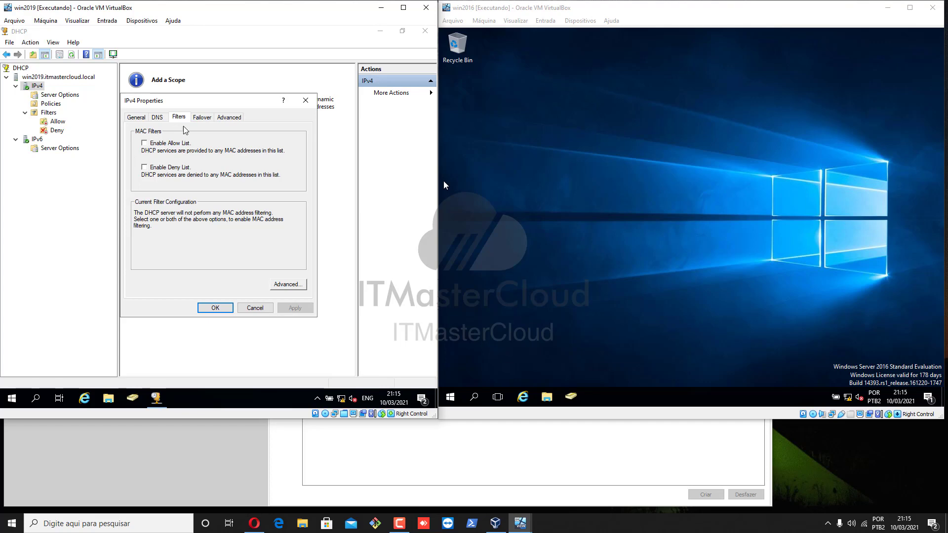
click(204, 119)
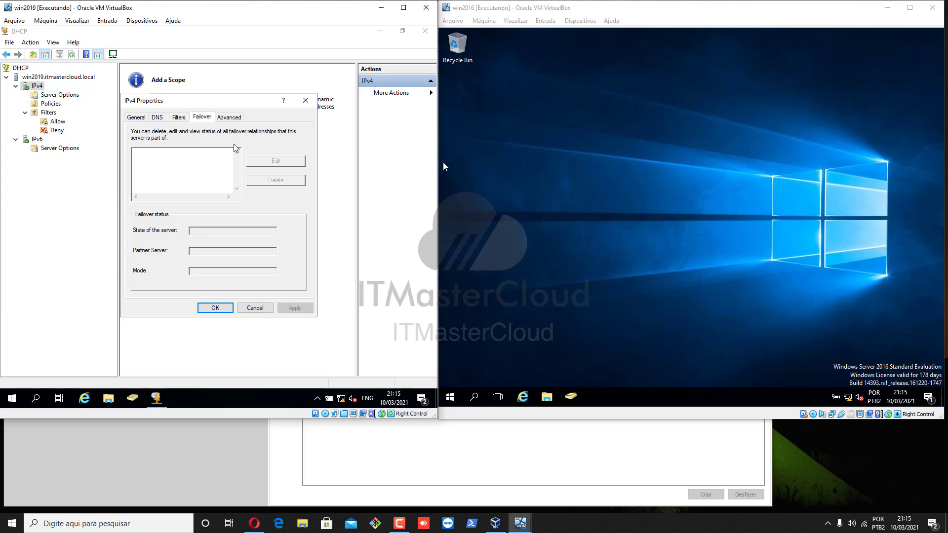
click(234, 117)
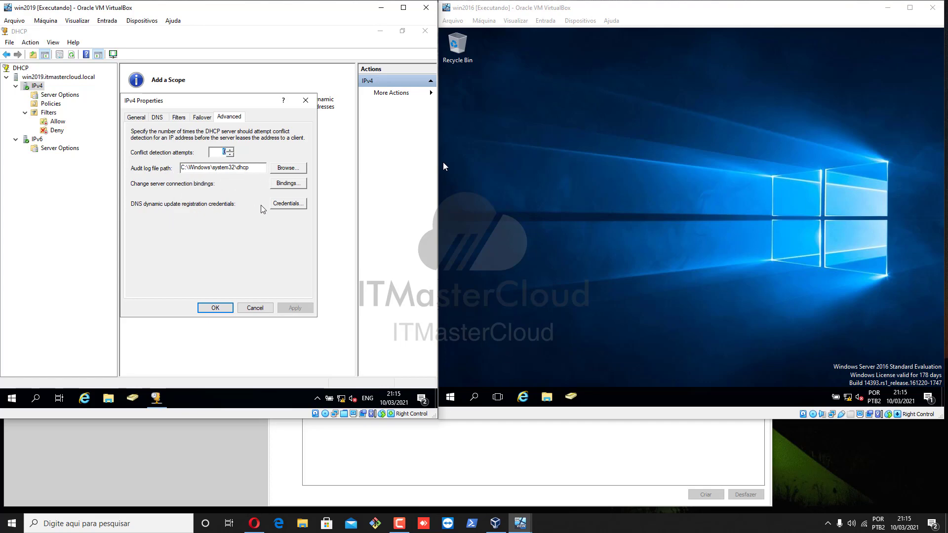
Step: Inspect the DNS update credentials and server connection bindings, then close the IPv4 properties
click(284, 204)
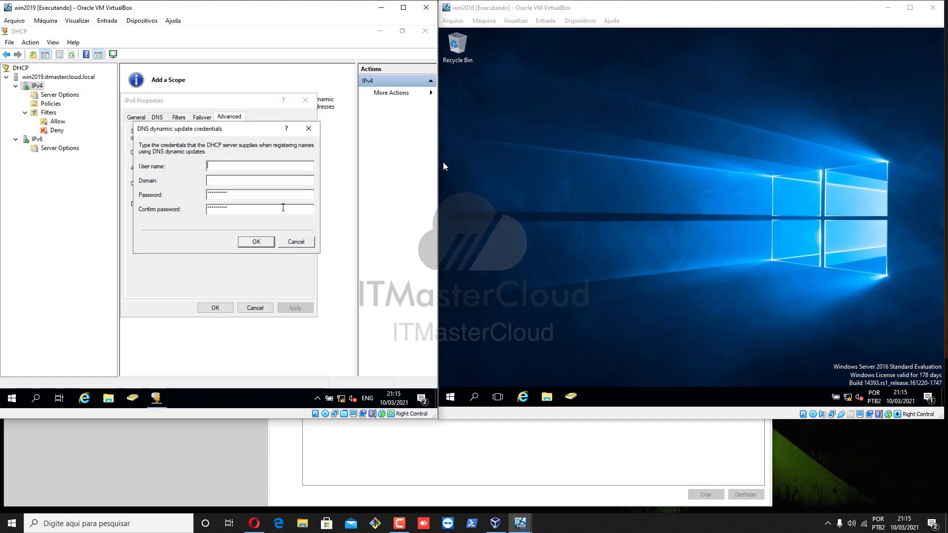
click(297, 242)
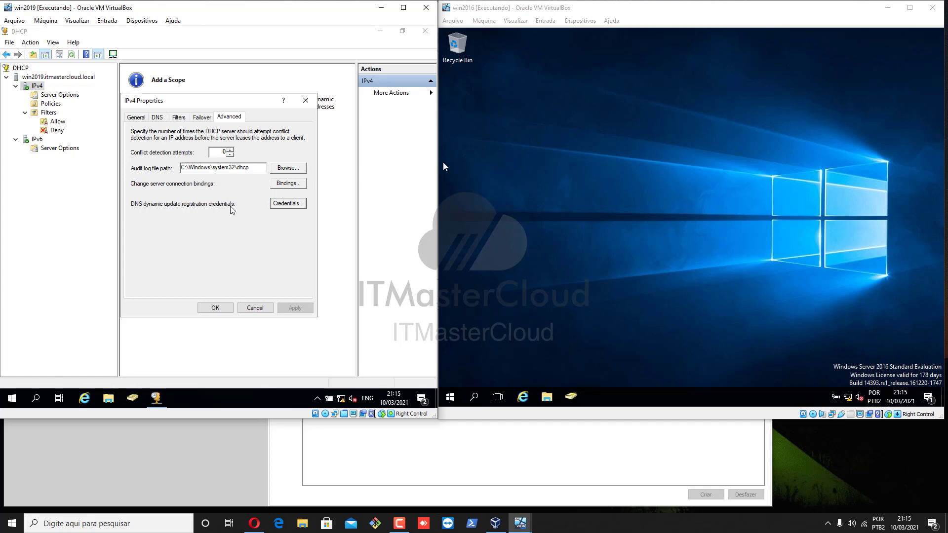
click(286, 187)
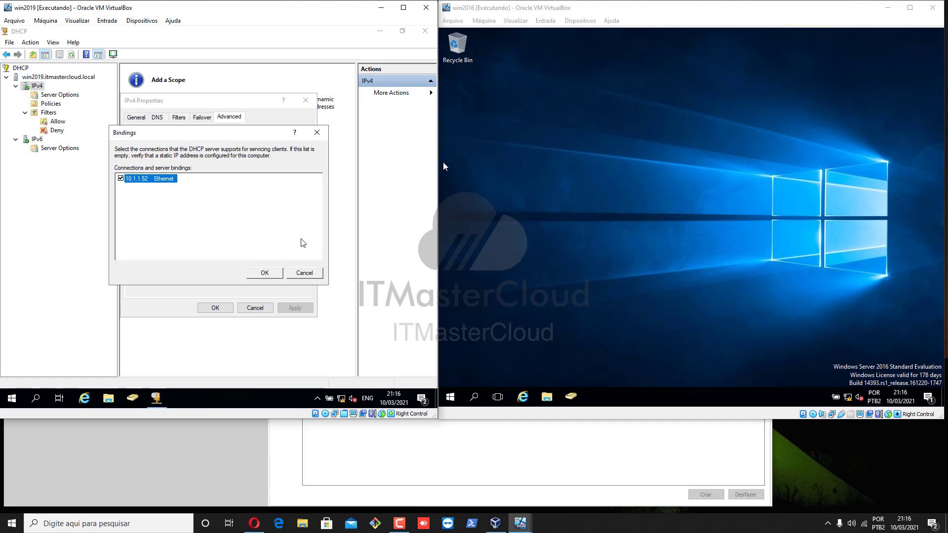
click(305, 275)
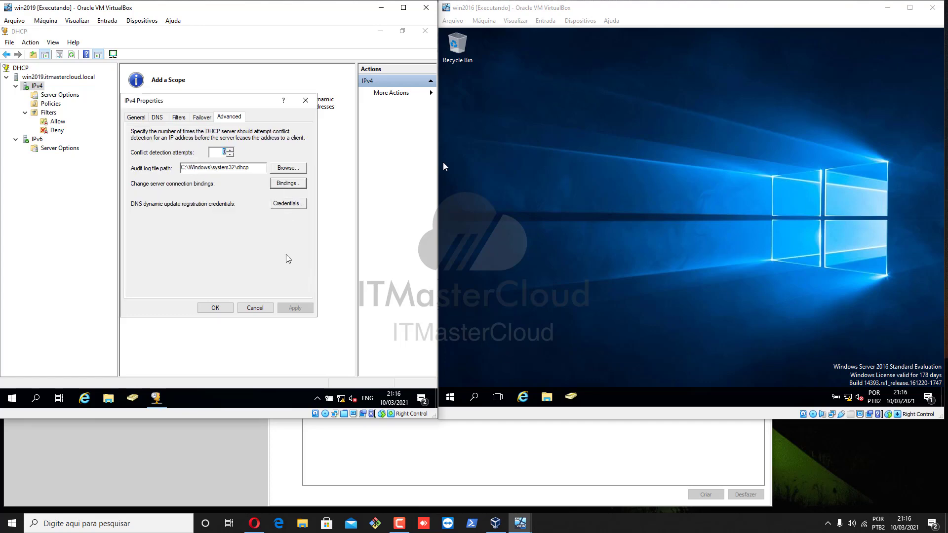
click(209, 307)
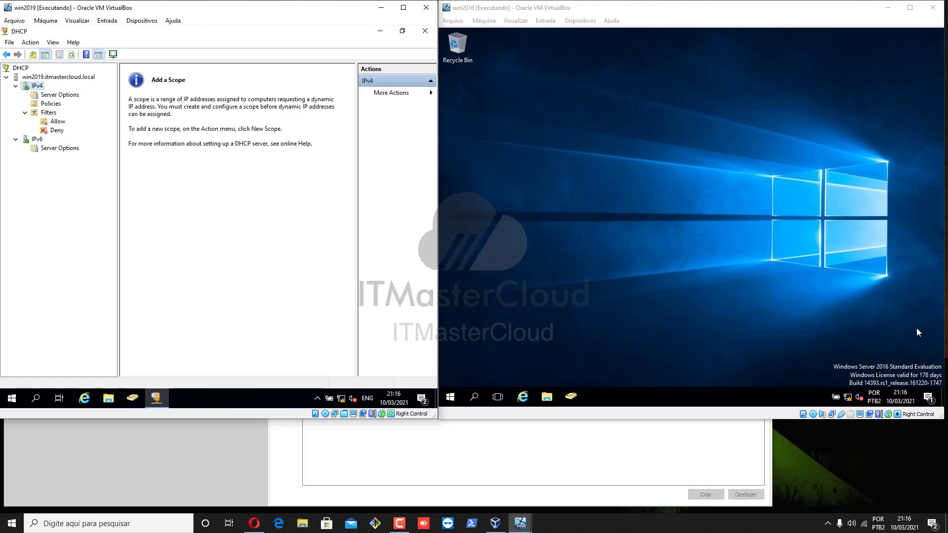
Step: Display the IPv4 server statistics, scroll through them and close the statistics window
click(59, 95)
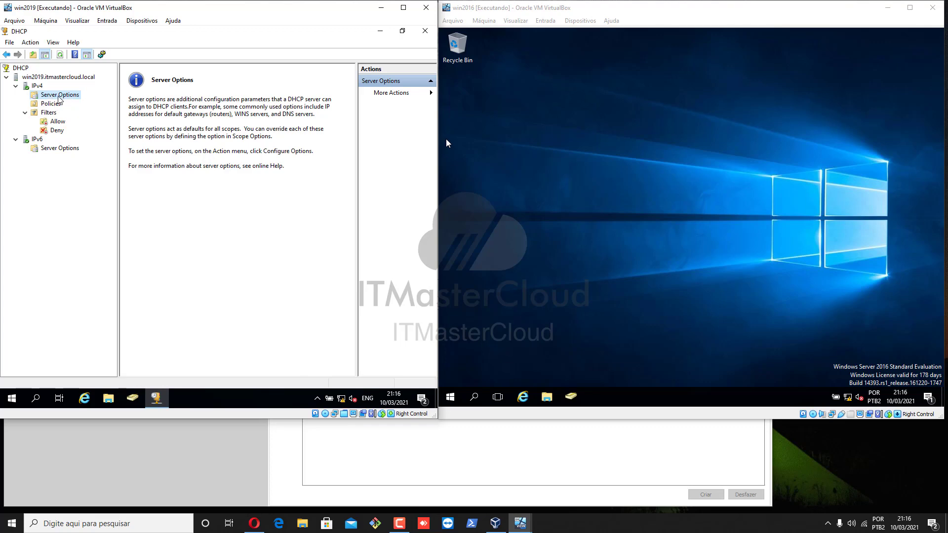
click(35, 87)
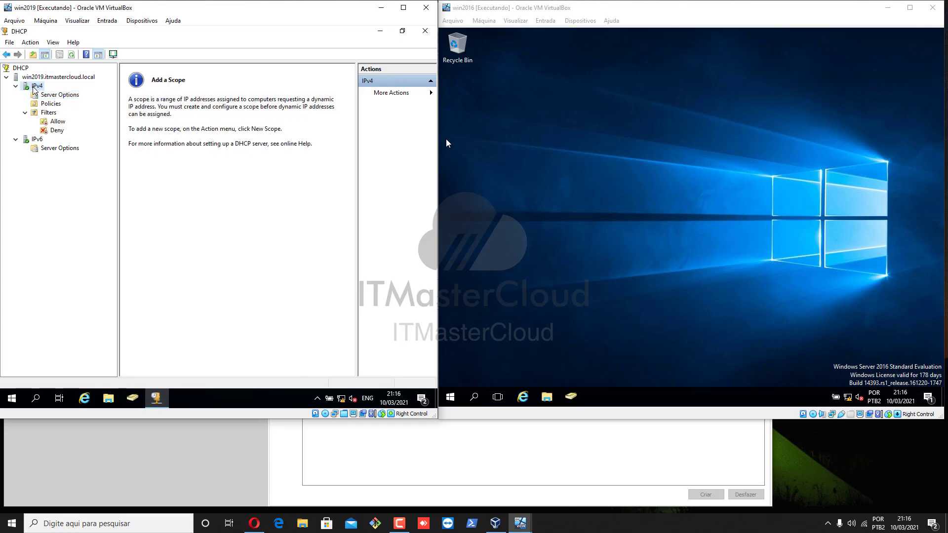
right_click(34, 88)
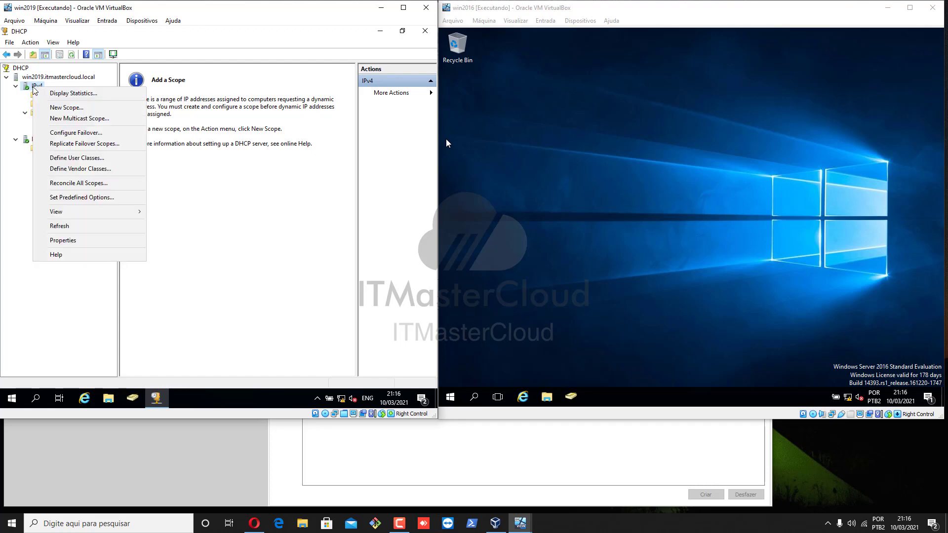
click(69, 94)
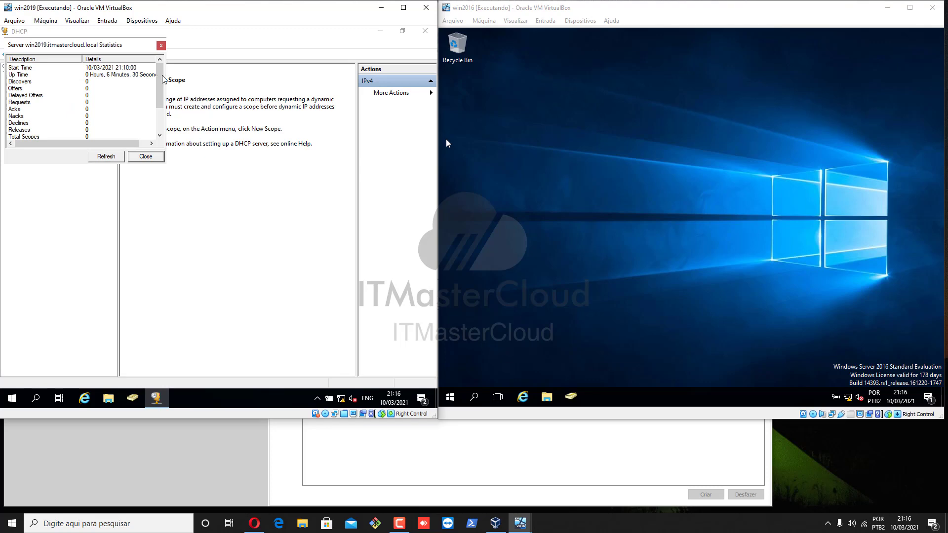
drag(162, 75, 164, 136)
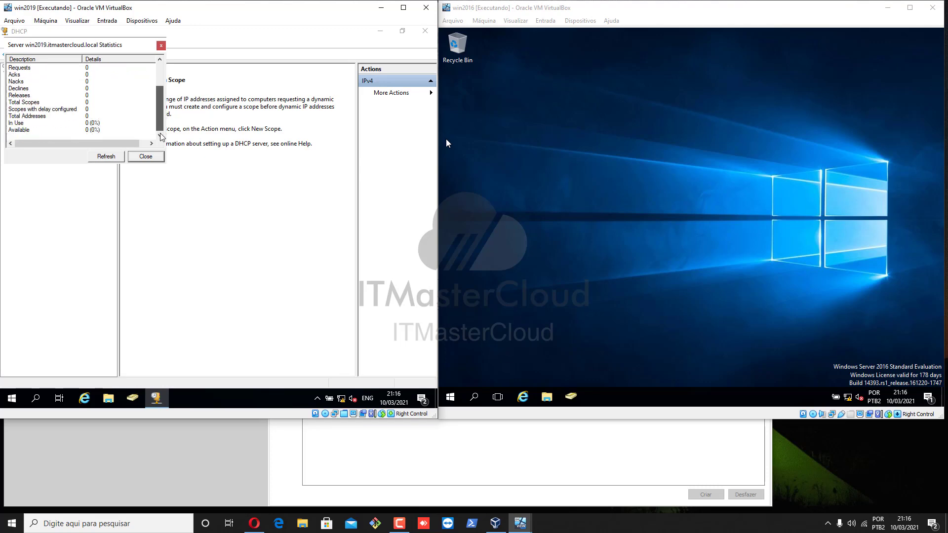
click(148, 159)
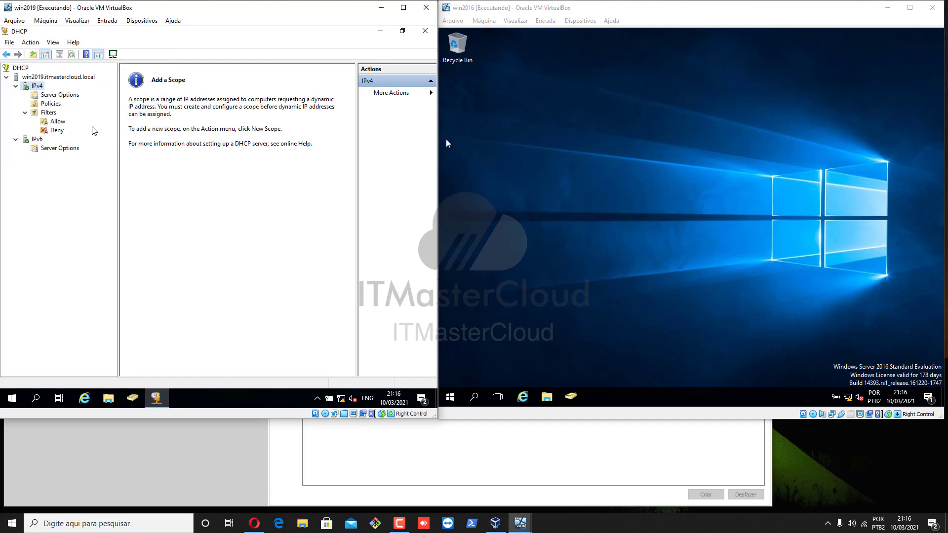
Step: Start the New Scope wizard and name the scope SP with the description Unidade São Paulo
right_click(39, 89)
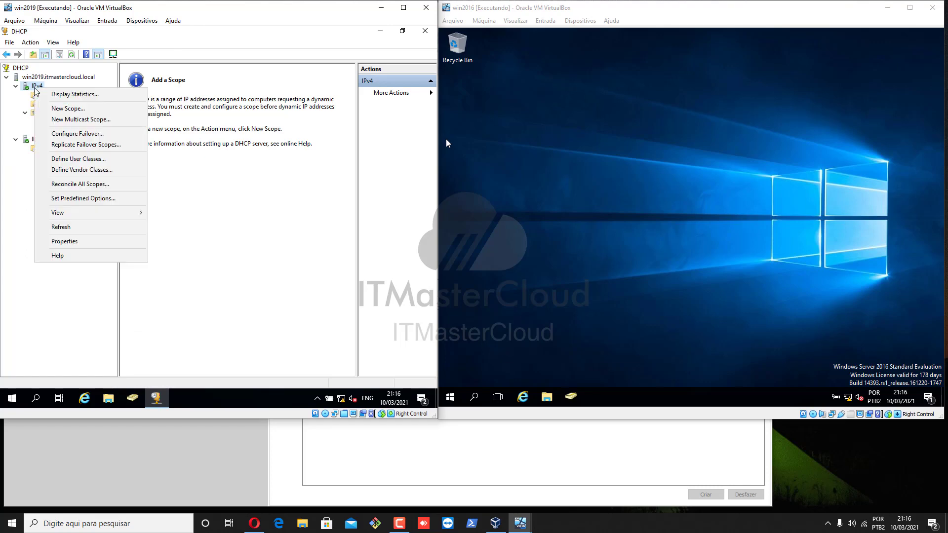
click(83, 115)
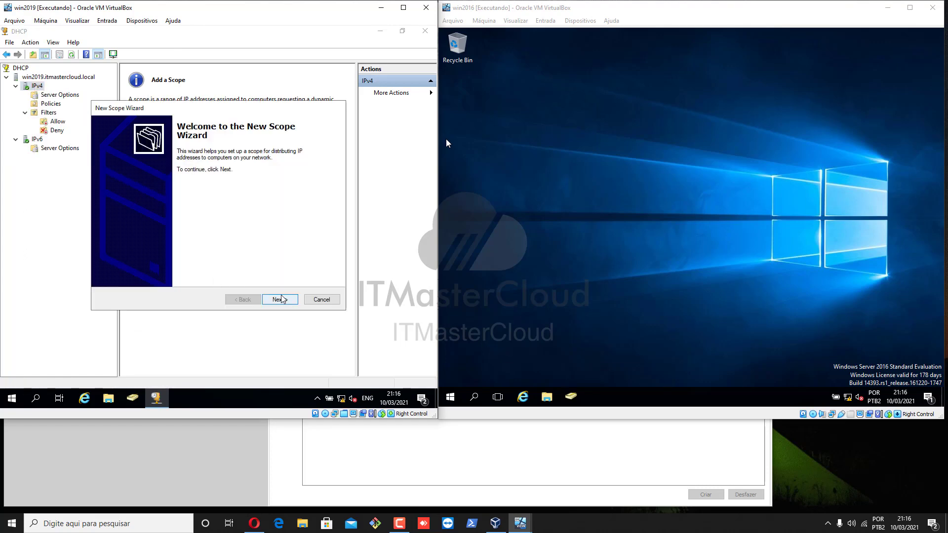
click(281, 300)
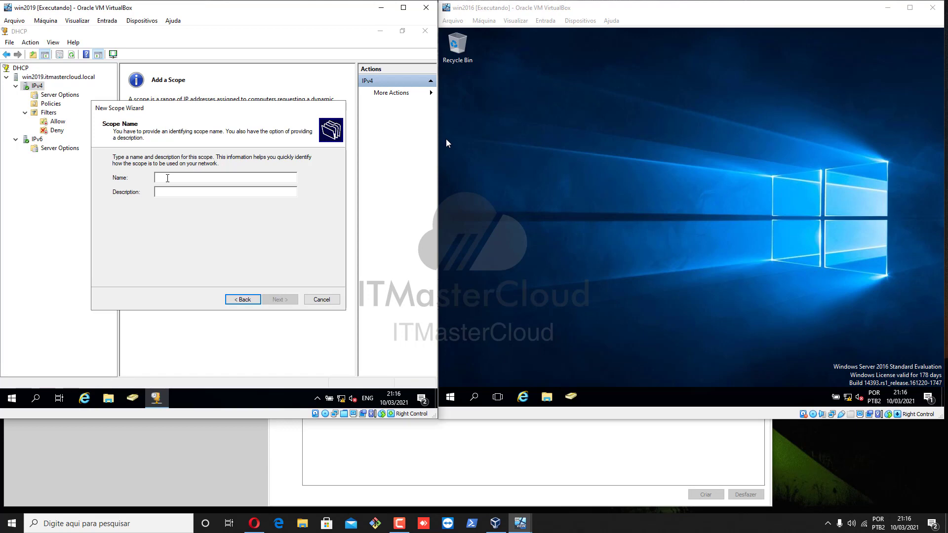
text(SP)
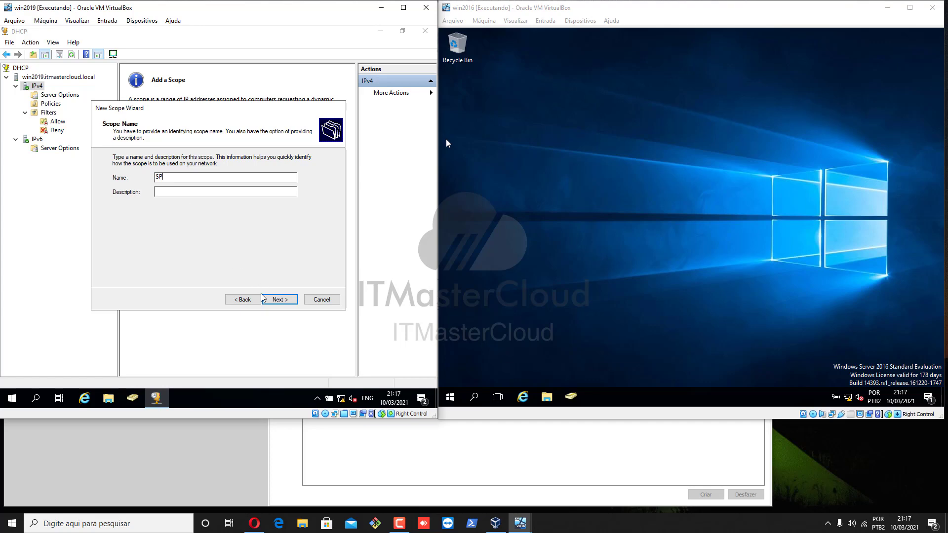
click(199, 192)
text(U)
text(nidade )
text(S'ao)
text(o Paulo)
click(280, 302)
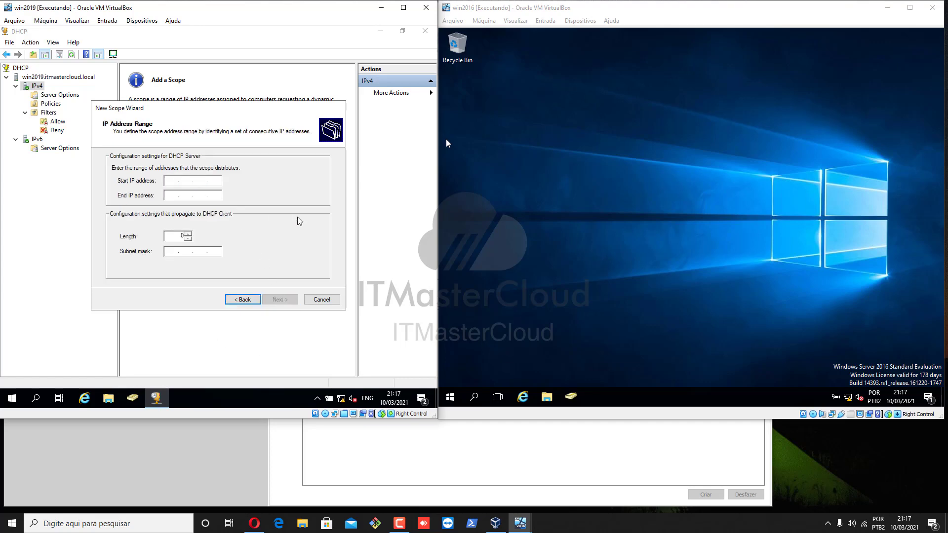
Step: Set the scope range from 10.1.1.1 to 10.1.1.254 with a prefix length of 24
text(10.1.1.1)
key(Tab)
text(10)
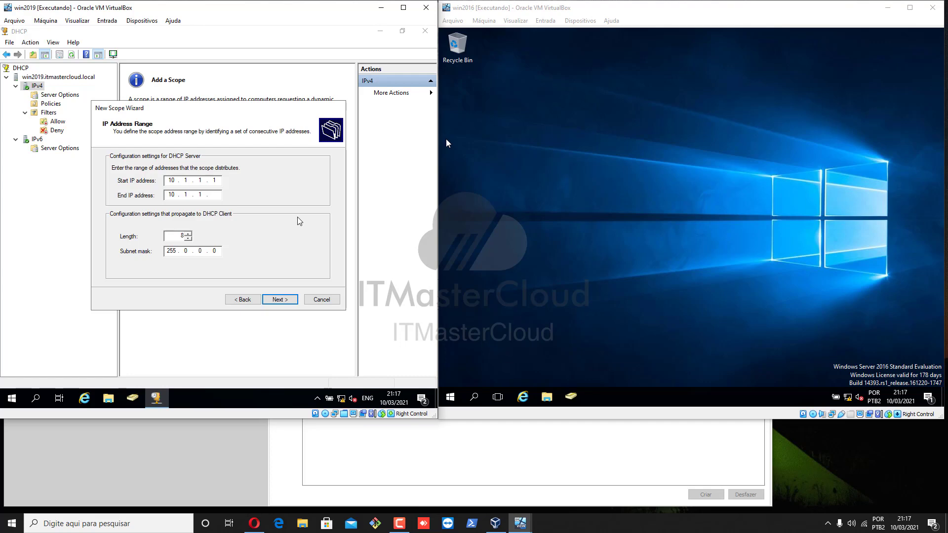
text(.1.1.254)
text(24)
key(Tab)
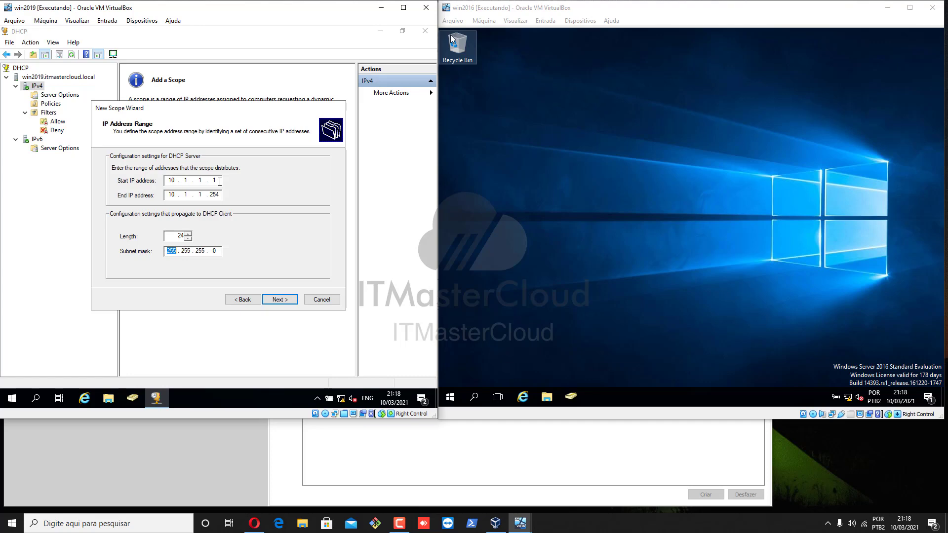
click(275, 301)
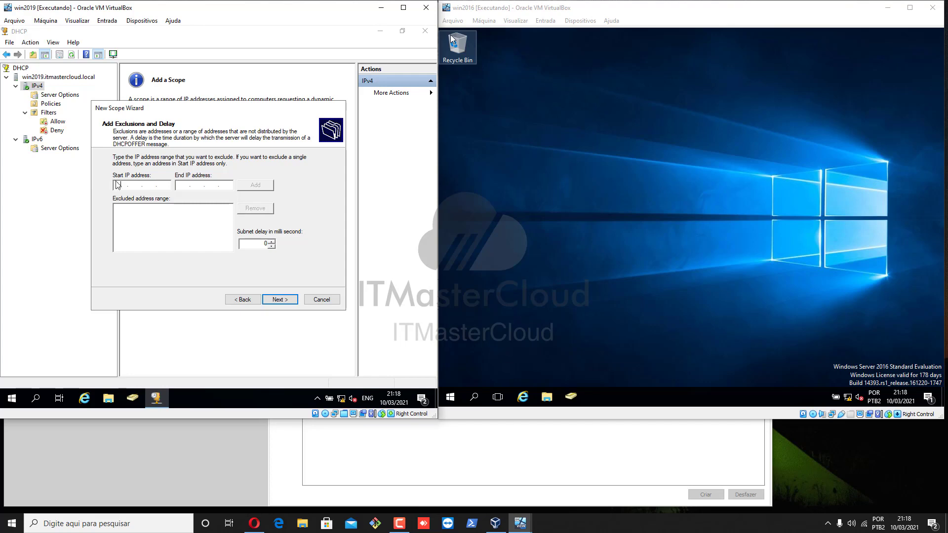
Step: Exclude the address range 10.1.1.1 to 10.1.1.100 from the scope
text(10.)
text(10.1.1.100)
click(253, 189)
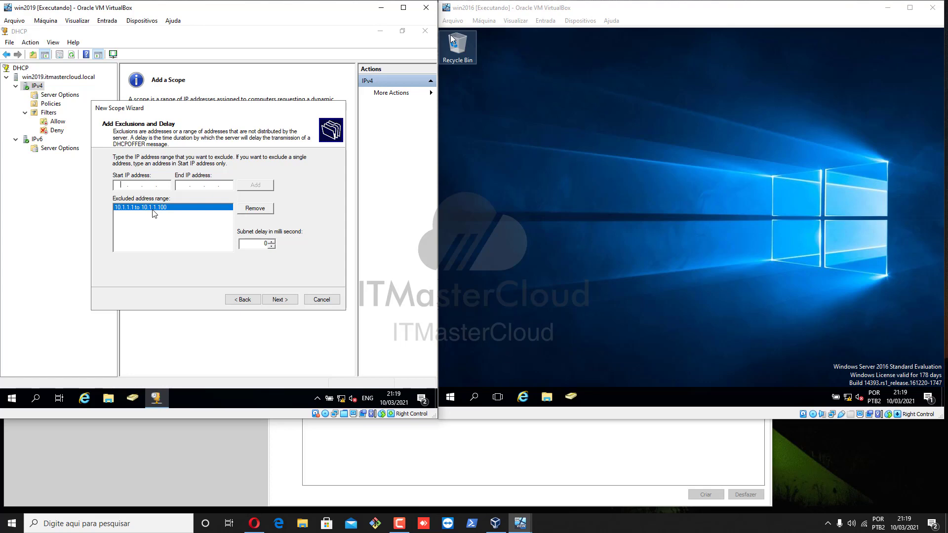
click(285, 301)
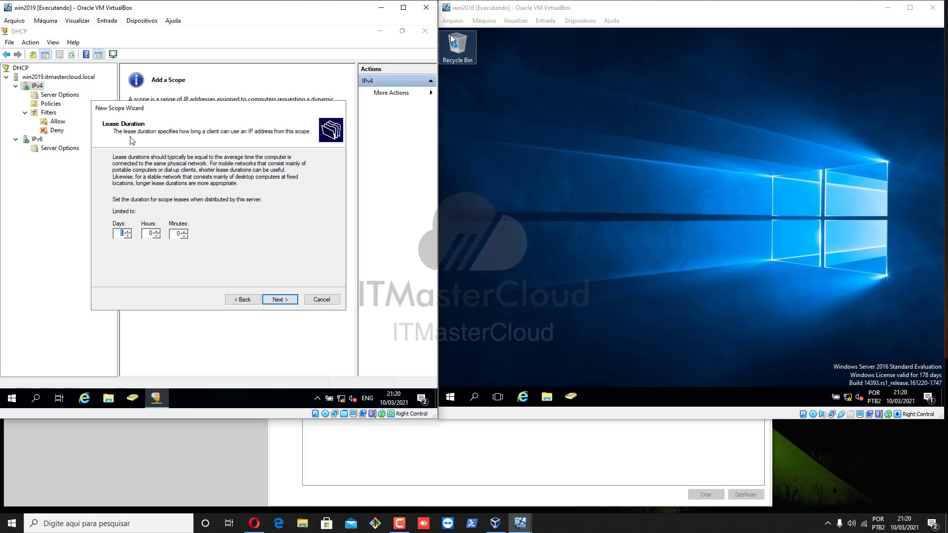
Step: Set the lease duration to 1 day and choose to configure the DHCP options now
text(1)
click(283, 300)
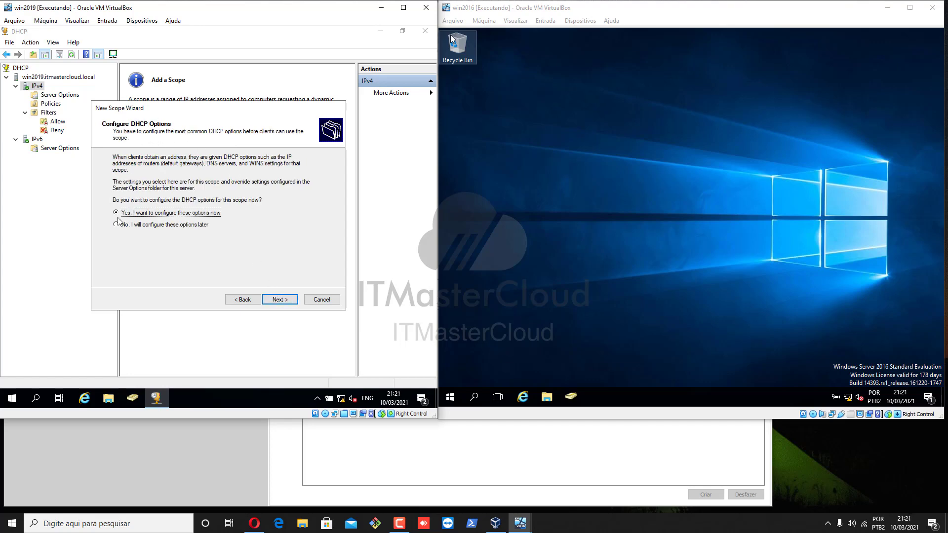
click(285, 299)
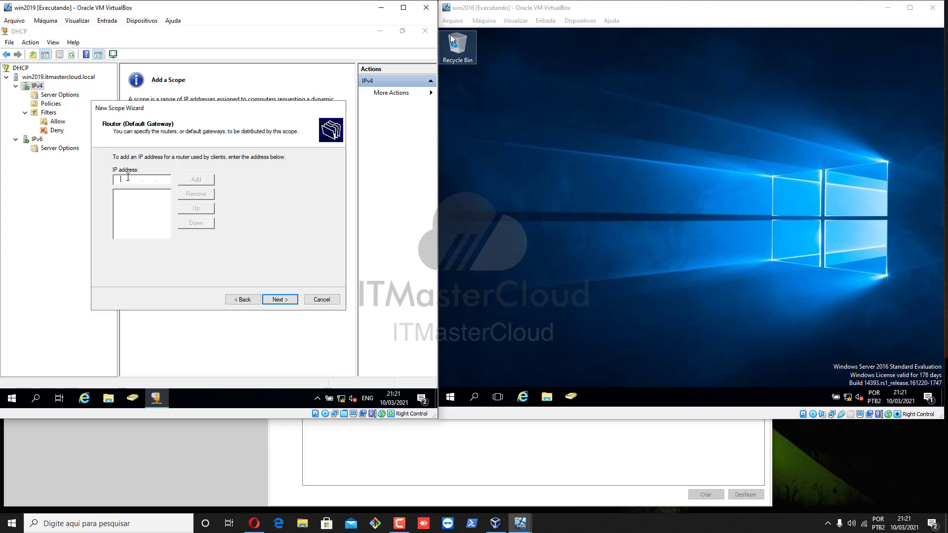
Step: Add the router (default gateway) address for the scope and continue
text(10.1.1.1)
click(191, 181)
click(135, 200)
click(279, 299)
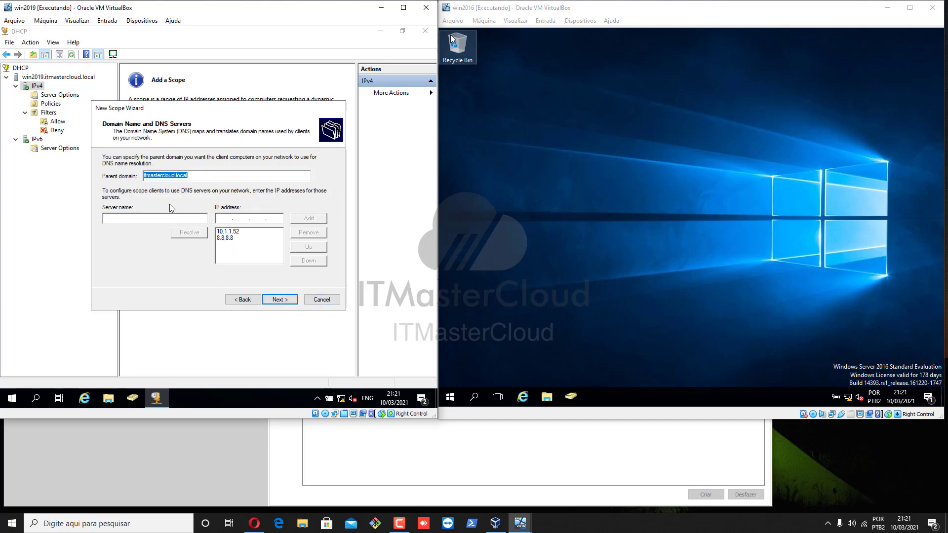
Step: Resolve the DNS server win2016.itmastercloud.local by name and add its address to the scope's DNS server list
click(135, 217)
click(235, 233)
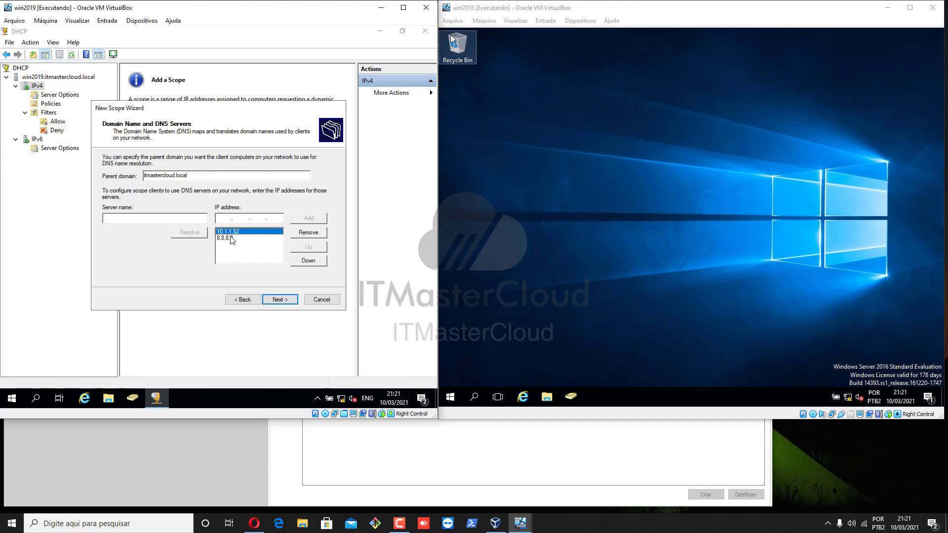
click(227, 239)
click(235, 218)
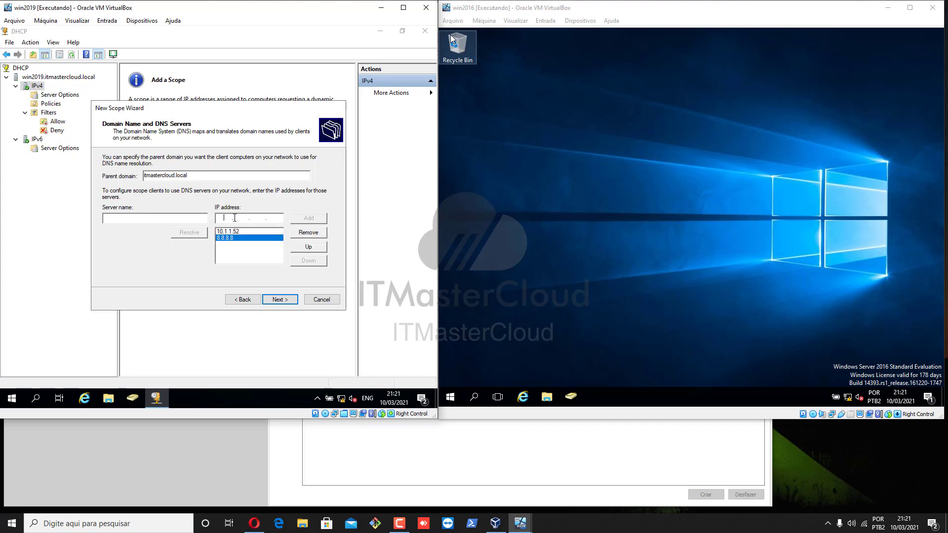
click(154, 218)
text(win2016.itmastercloud.local)
click(189, 233)
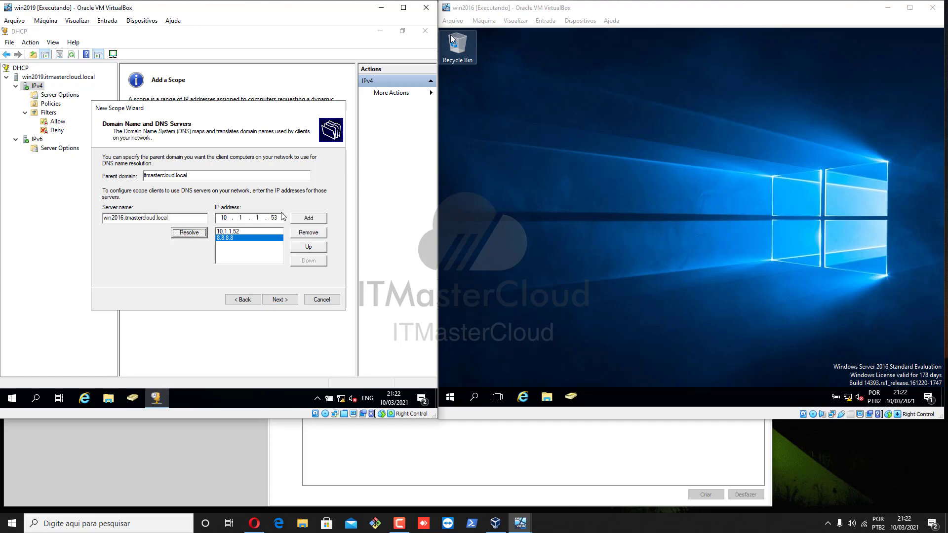
click(306, 222)
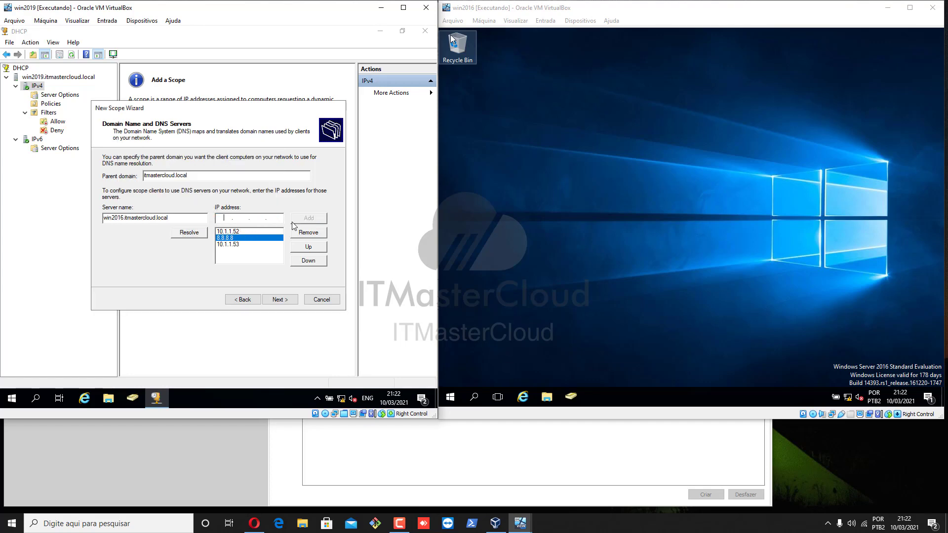
Step: Move 10.1.1.53 above 8.8.8.8 in the DNS server order, then skip the WINS servers page
click(231, 245)
click(303, 246)
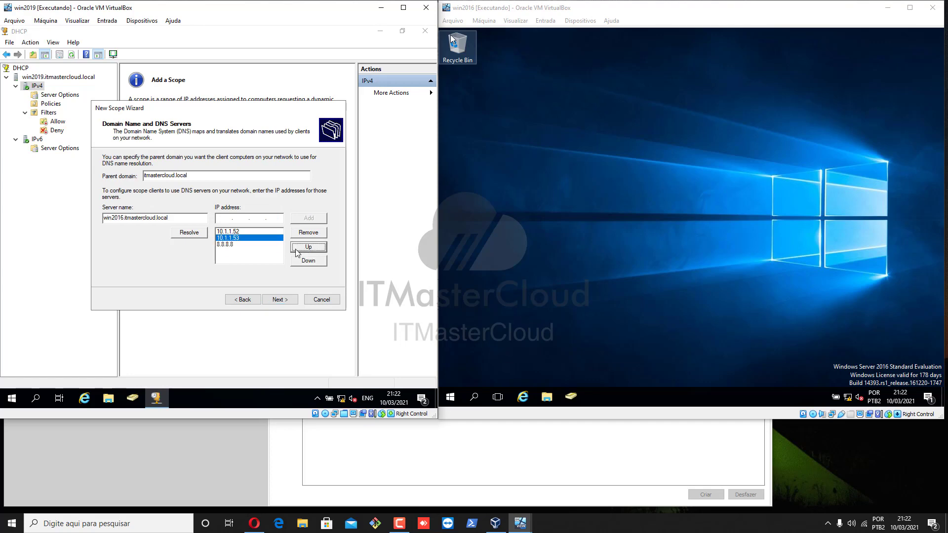
click(238, 231)
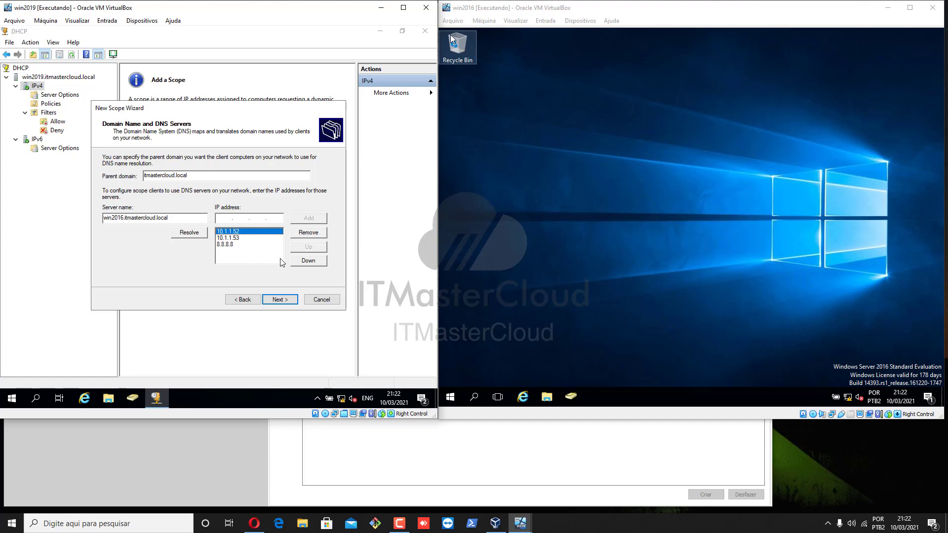
click(235, 245)
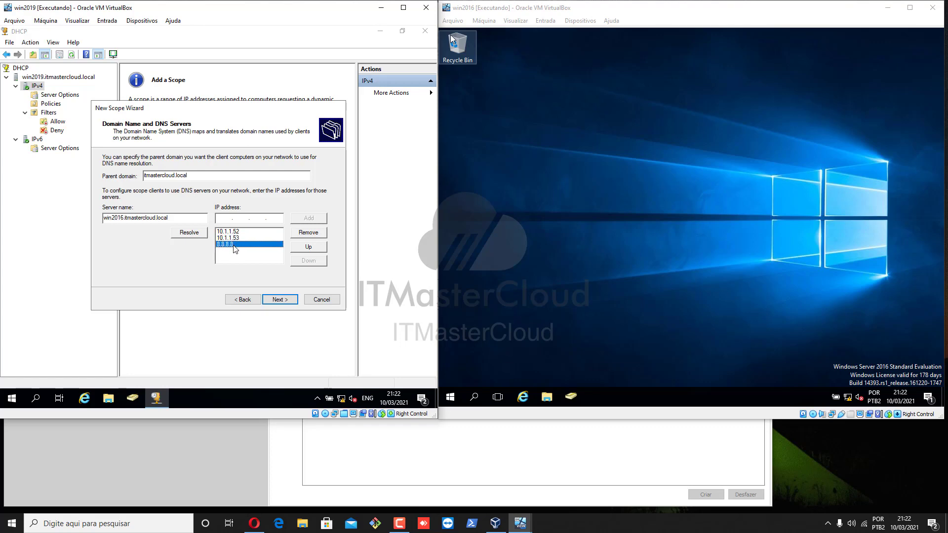
click(240, 231)
click(239, 237)
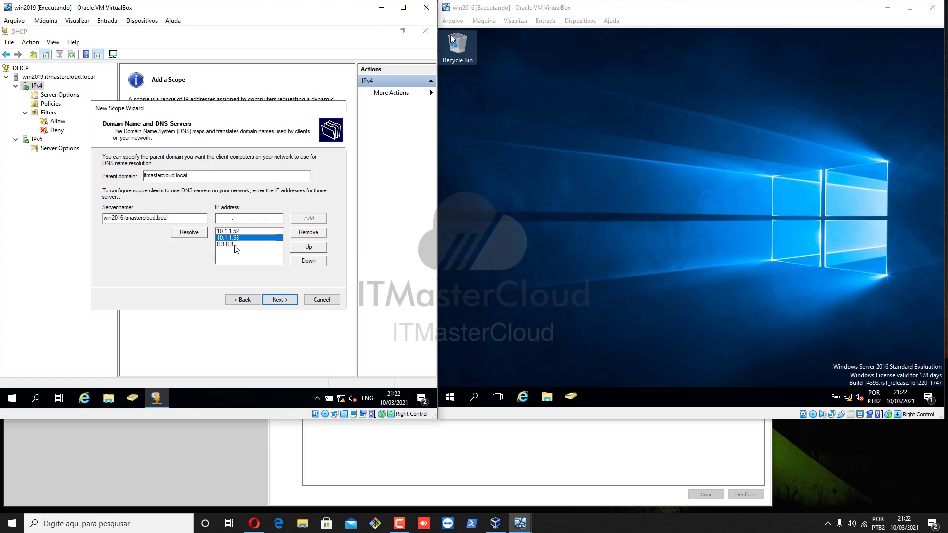
click(236, 245)
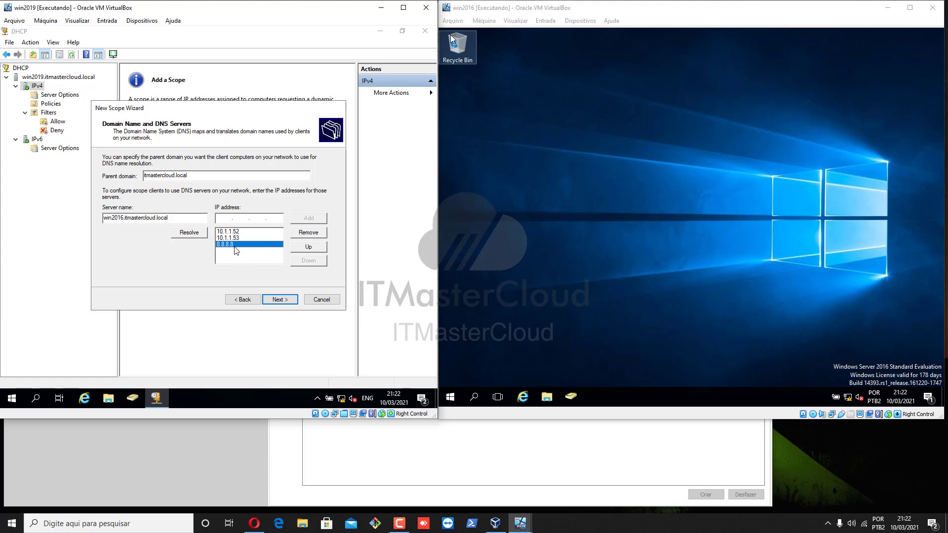
click(290, 301)
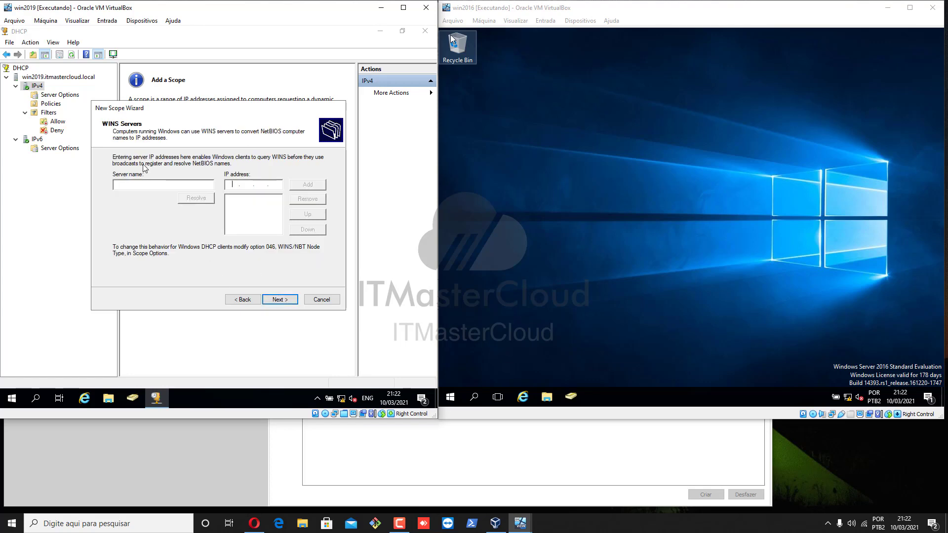
click(286, 301)
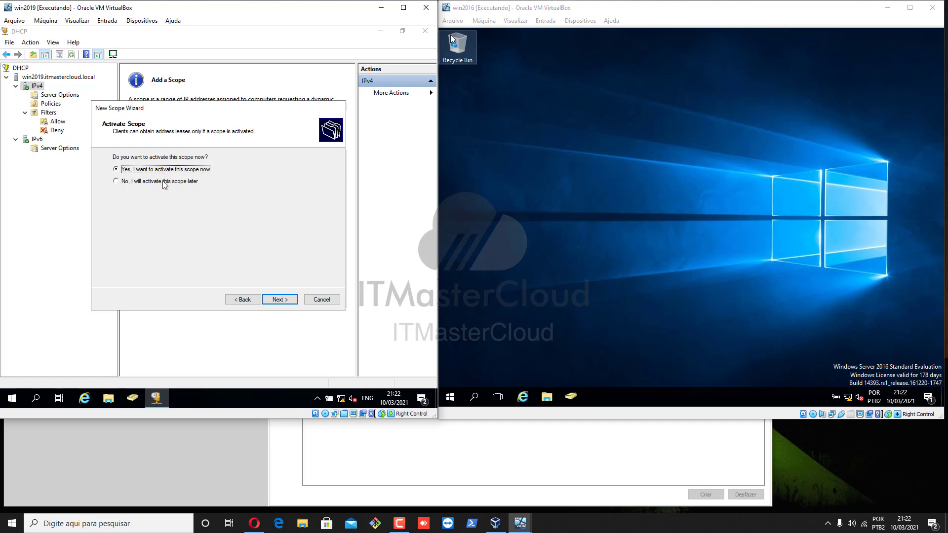
Step: Choose to activate the scope now and finish the New Scope Wizard
click(163, 182)
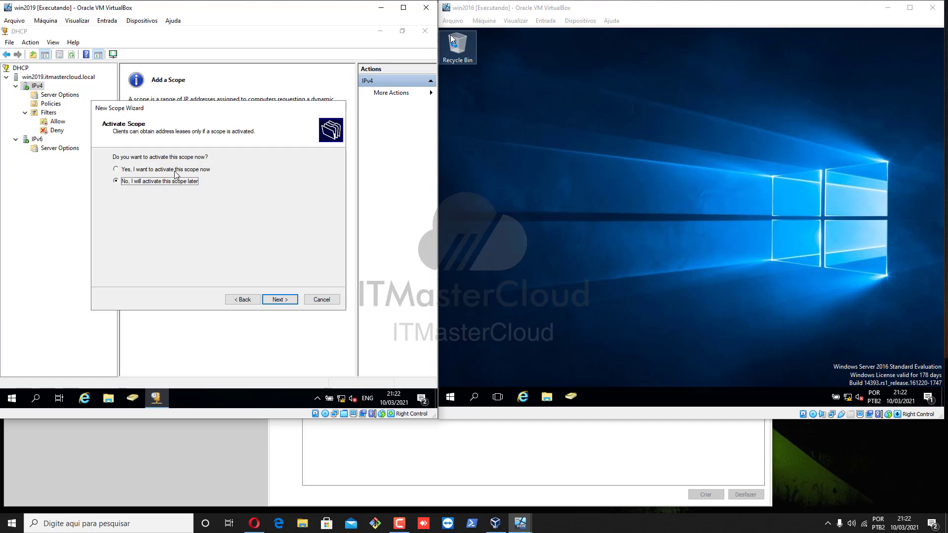
click(173, 170)
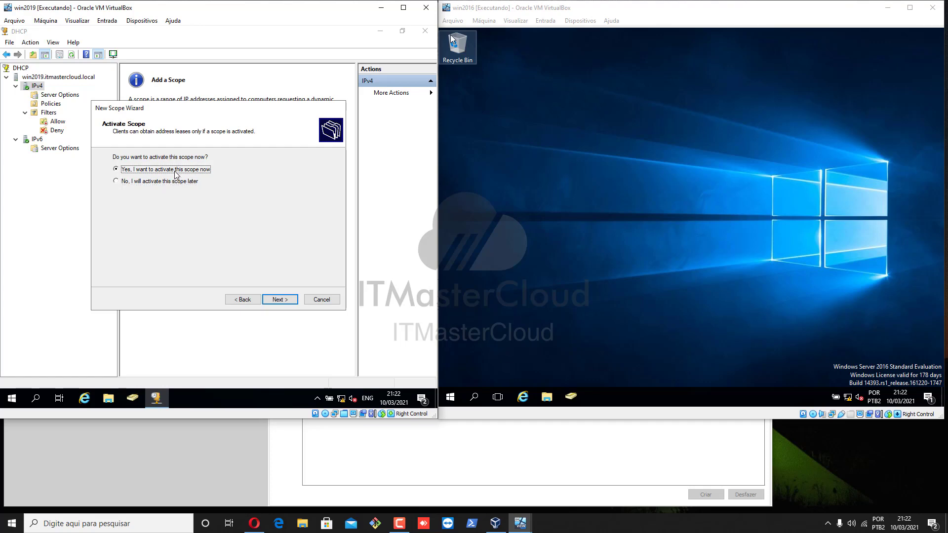
click(285, 300)
click(285, 300)
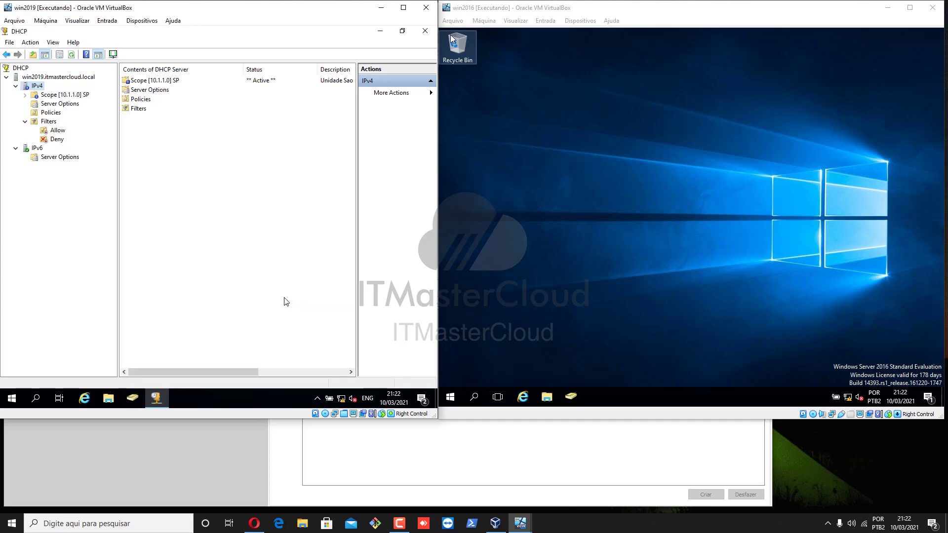
Step: Expand the new scope SP and display its address statistics, then close the statistics window
click(60, 95)
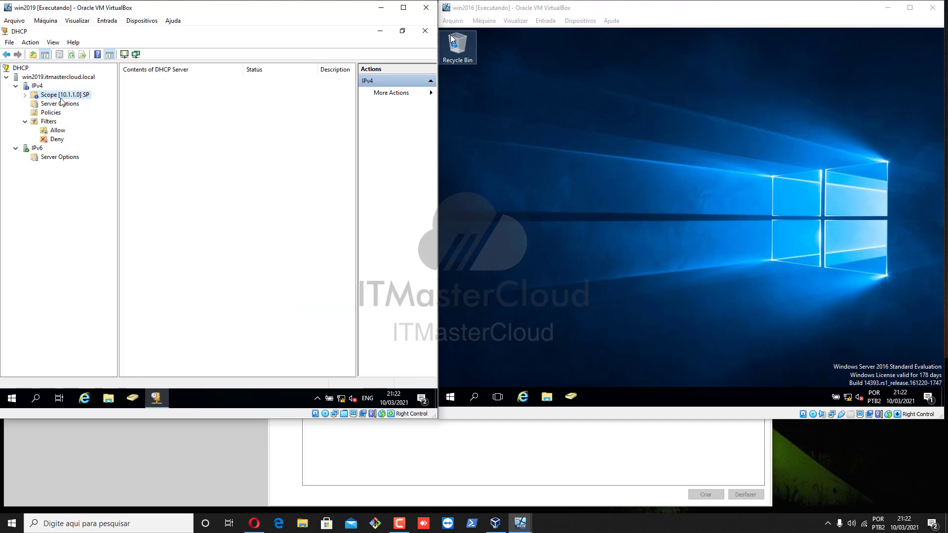
click(25, 95)
click(25, 95)
click(24, 95)
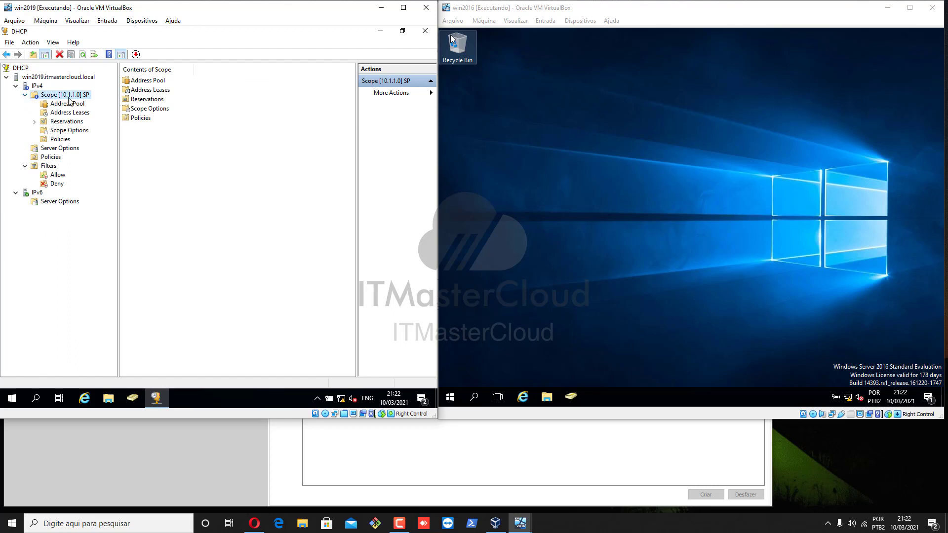
click(69, 104)
click(74, 95)
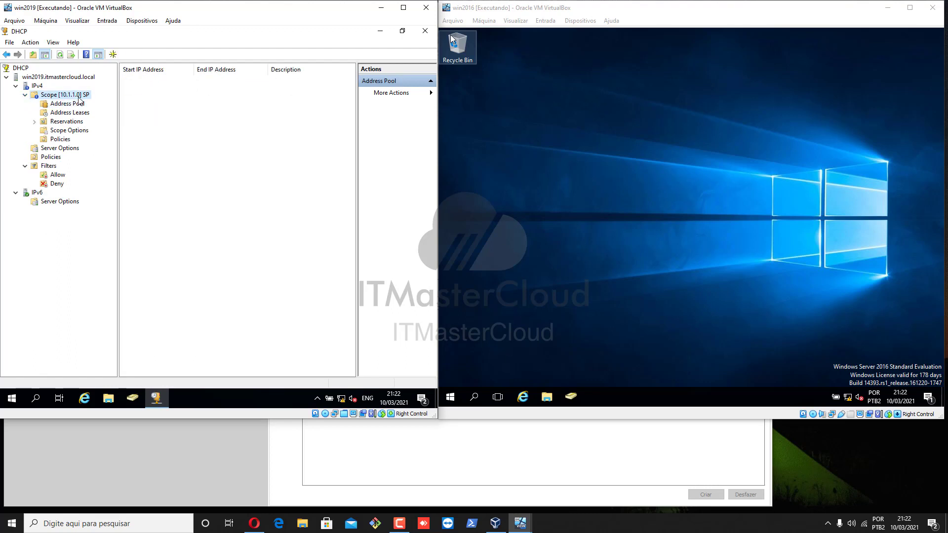
right_click(79, 97)
click(124, 104)
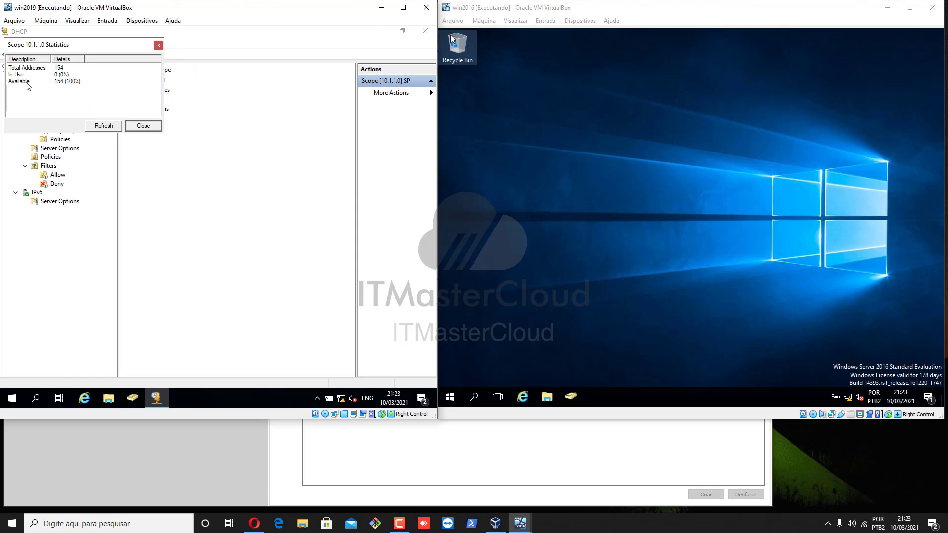
click(58, 68)
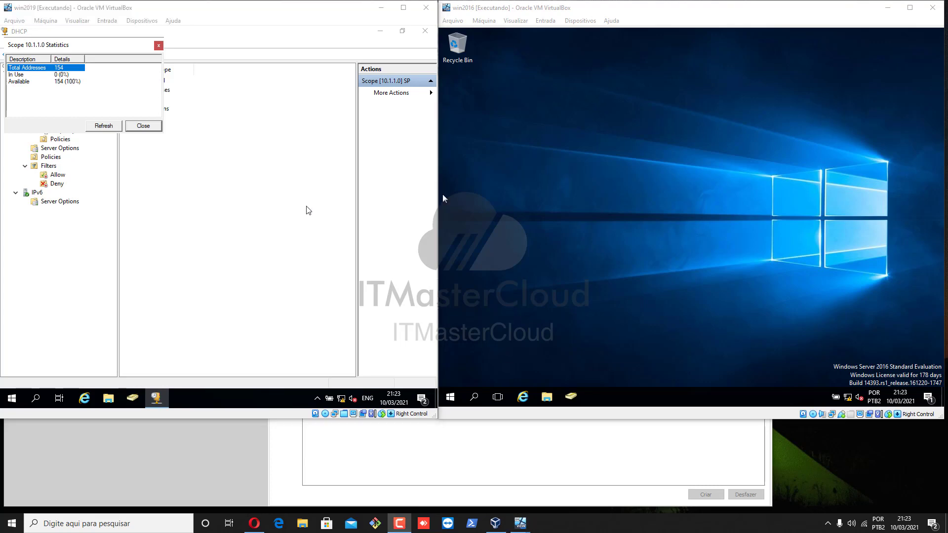
click(143, 126)
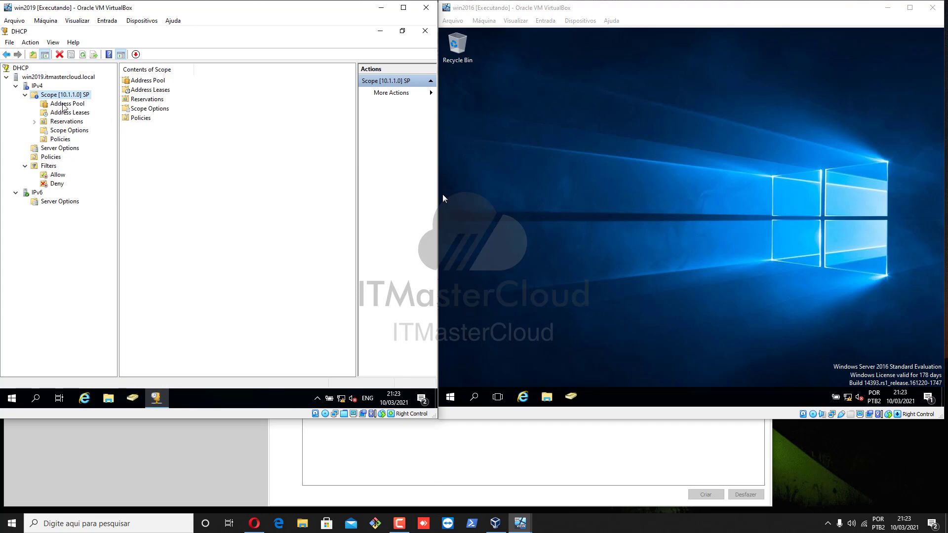
Step: Browse the scope's address pool entries, address leases and reservations
click(64, 104)
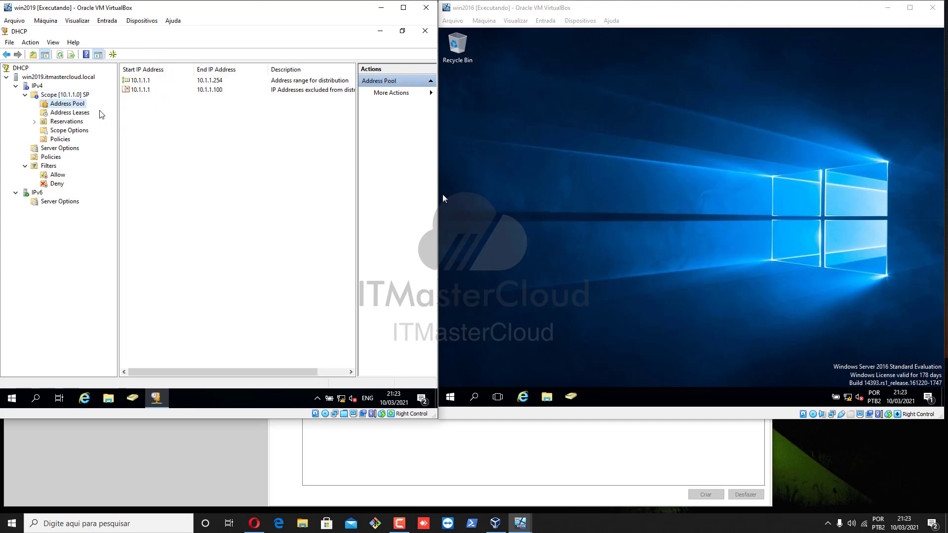
click(213, 82)
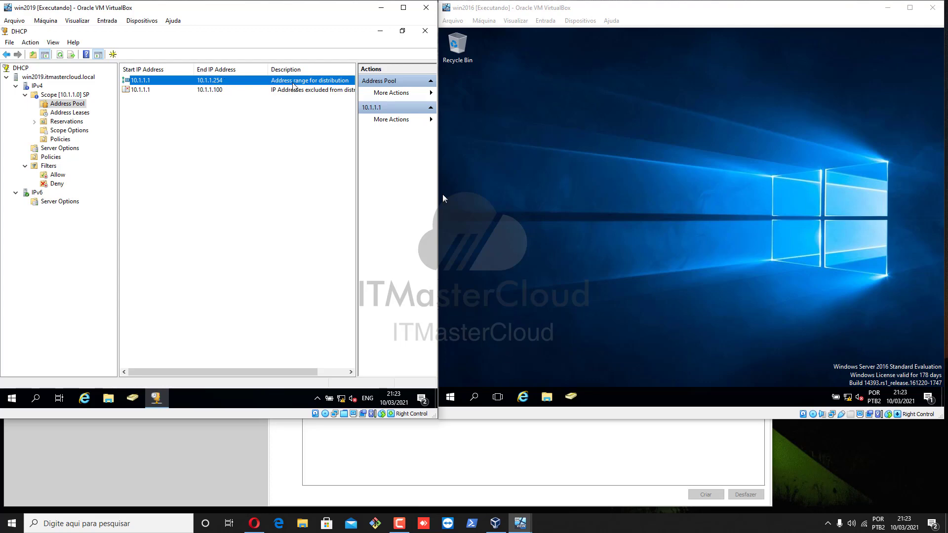
click(160, 91)
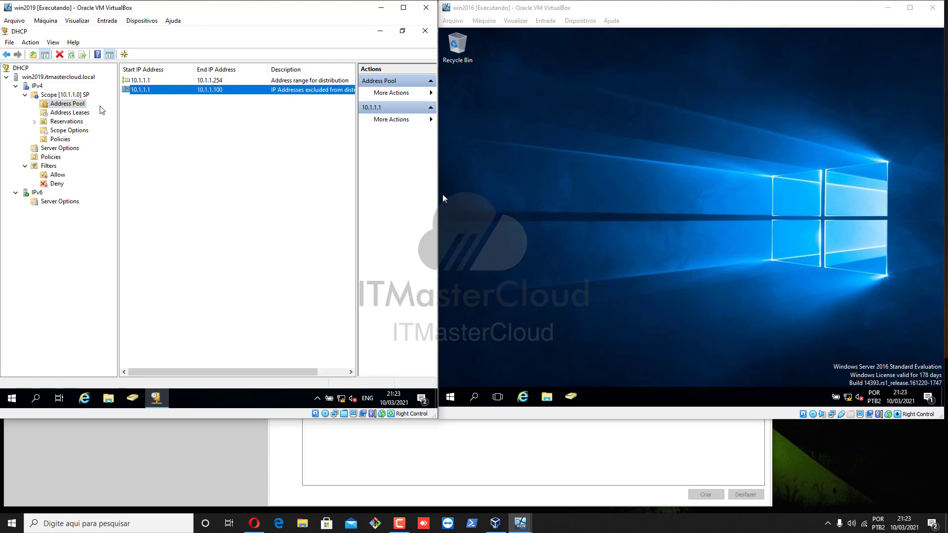
click(75, 112)
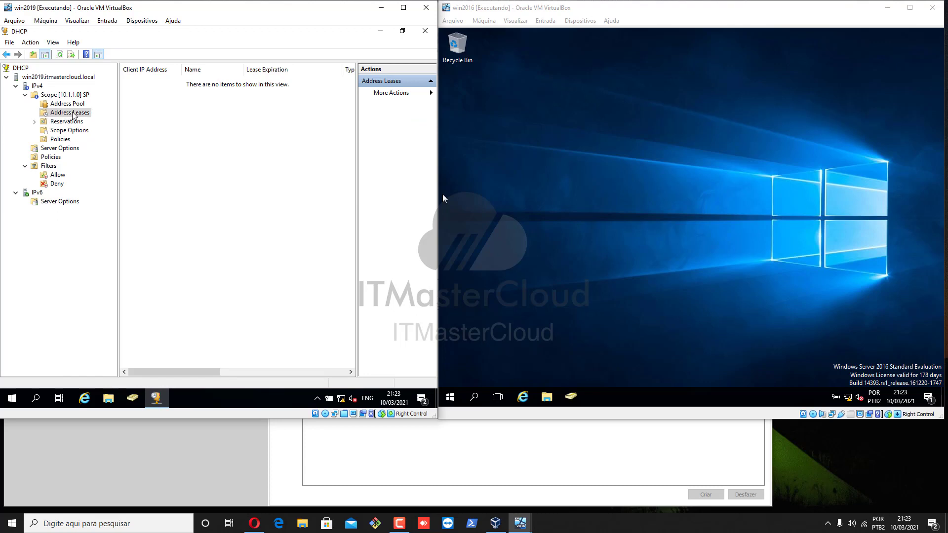
click(45, 125)
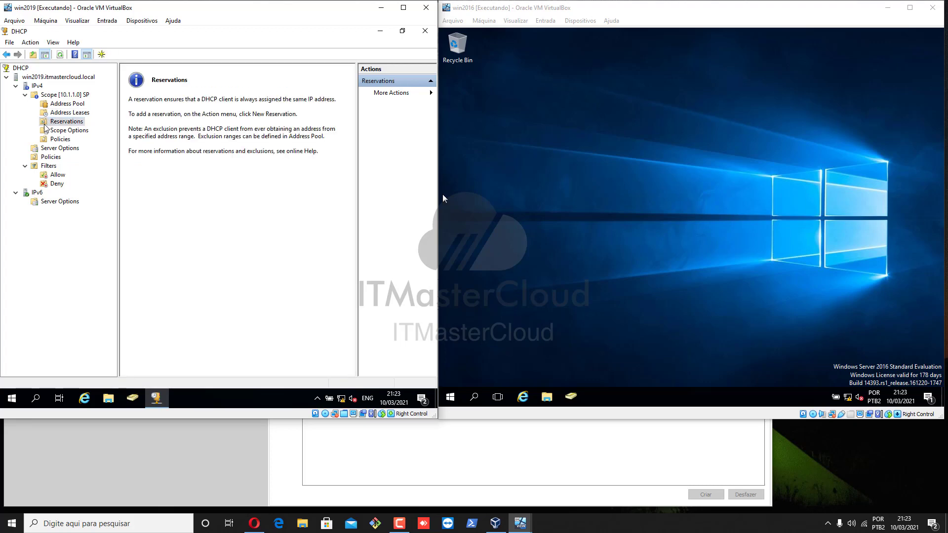
Step: Inspect the scope options, opening the DNS domain name and DNS servers options, then view the policies and server options
click(55, 132)
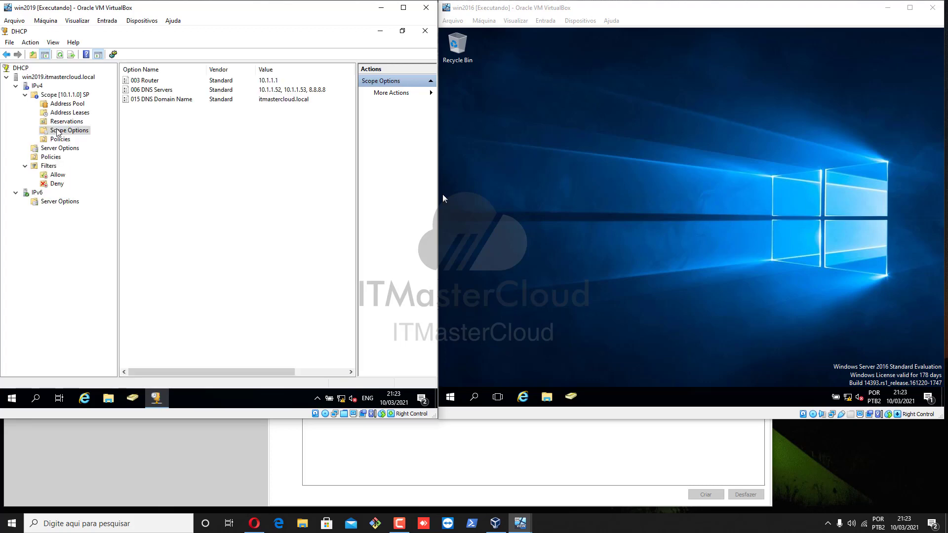
click(192, 82)
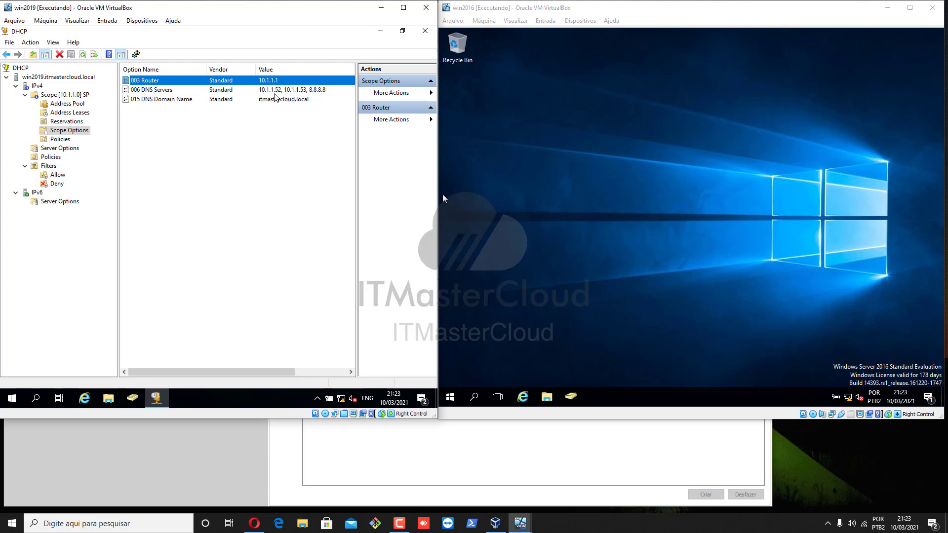
click(275, 92)
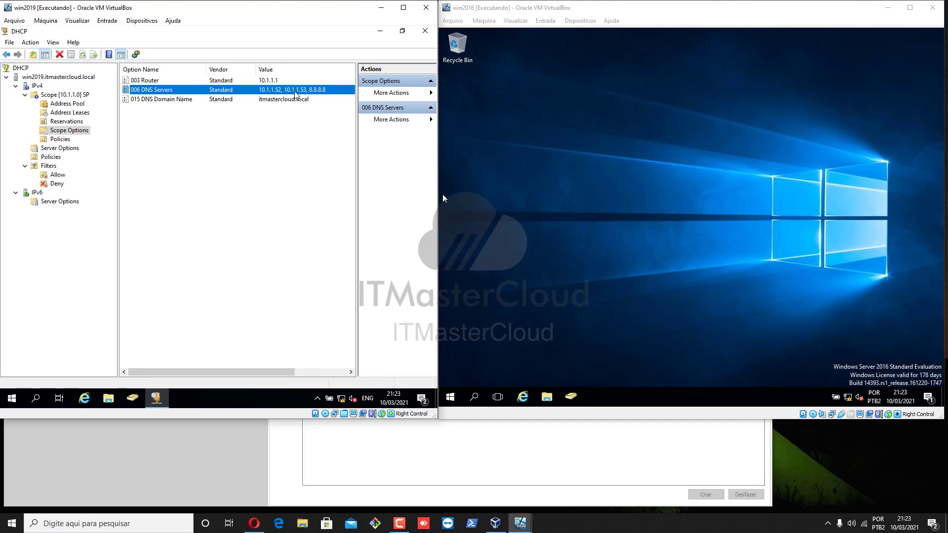
click(244, 101)
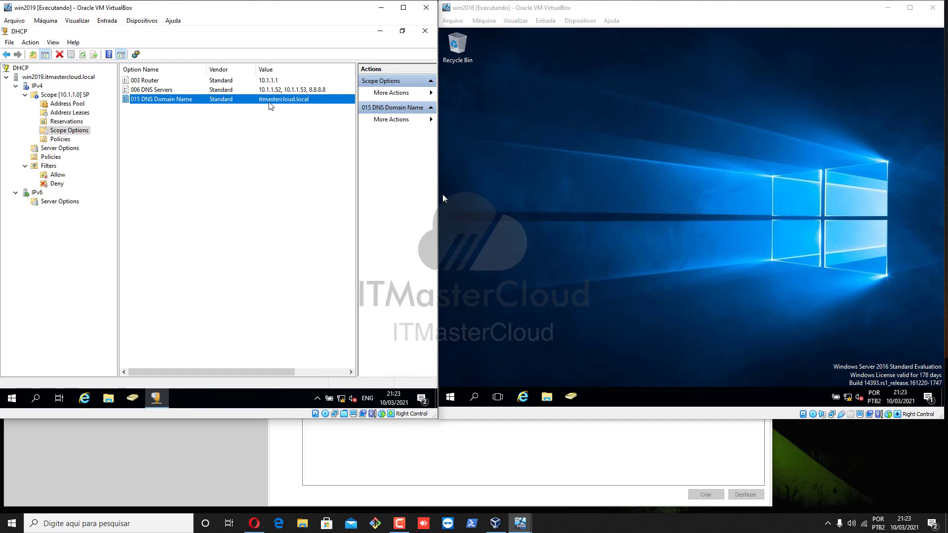
double_click(179, 101)
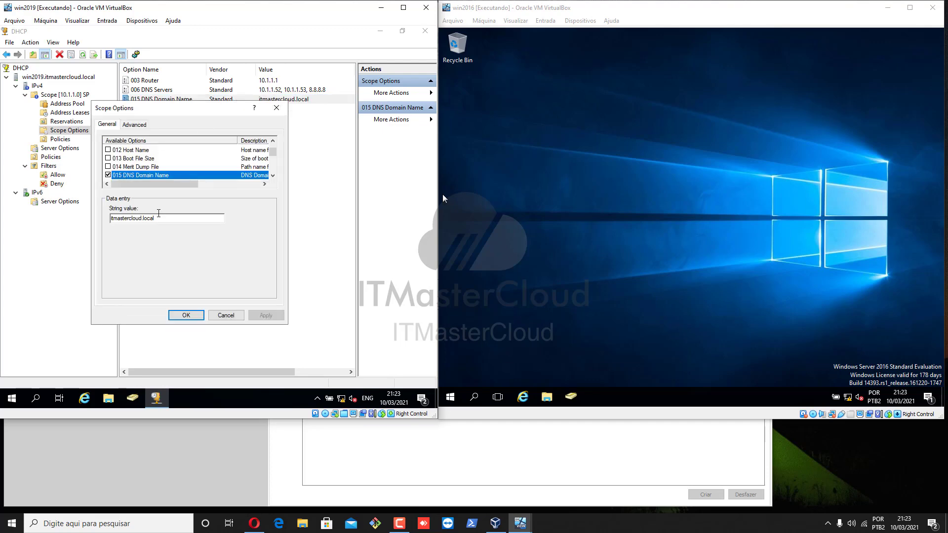
click(276, 108)
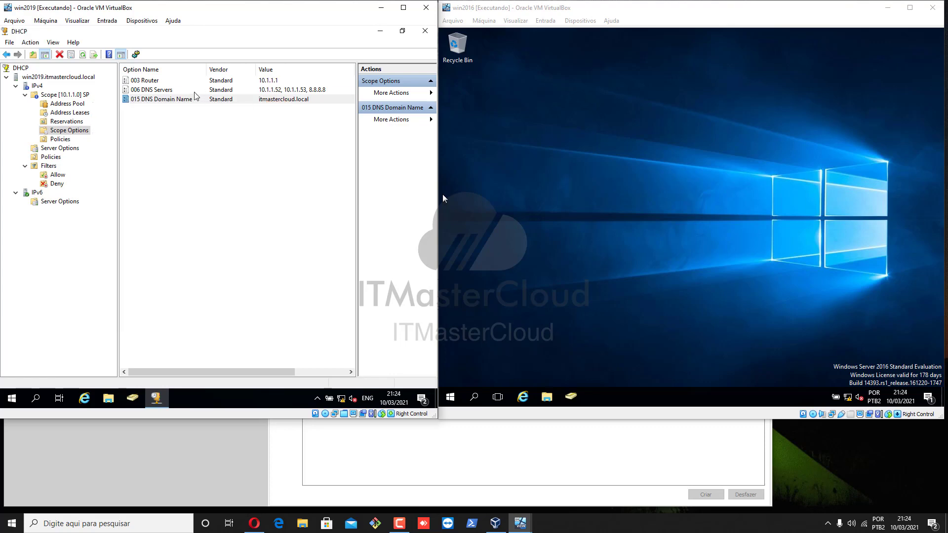
click(194, 94)
double_click(194, 95)
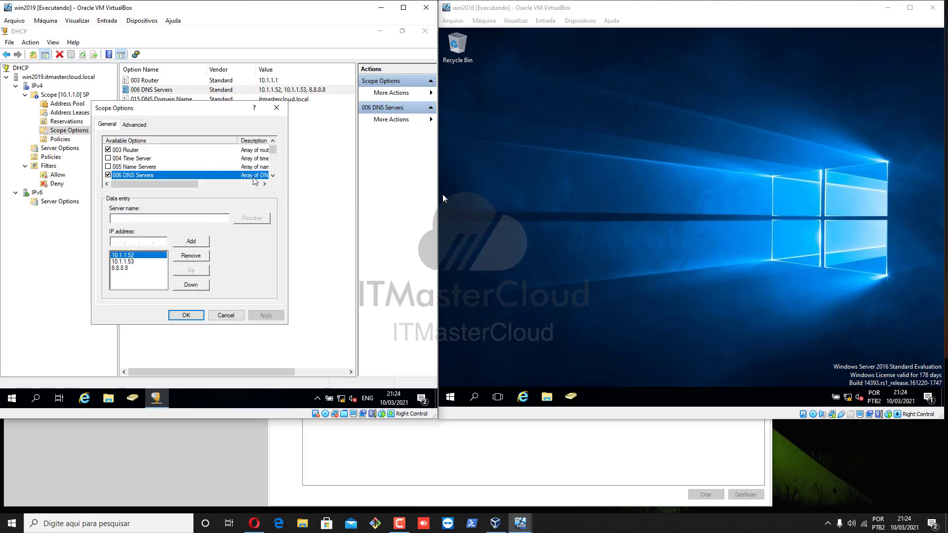
click(276, 108)
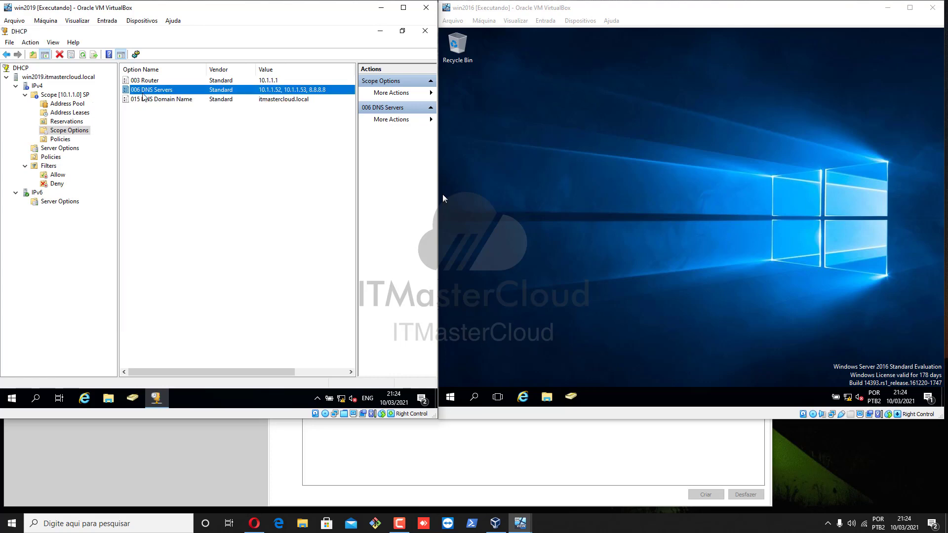
click(60, 141)
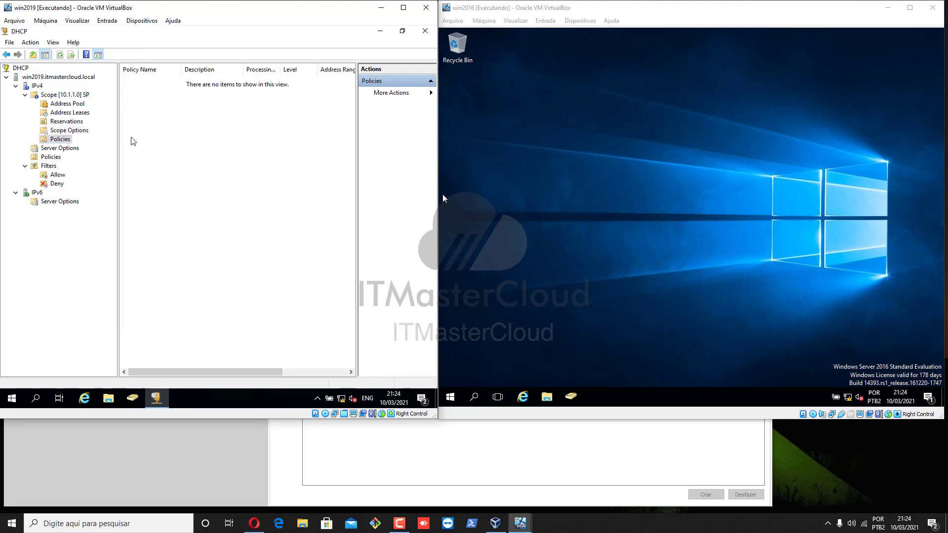
click(60, 149)
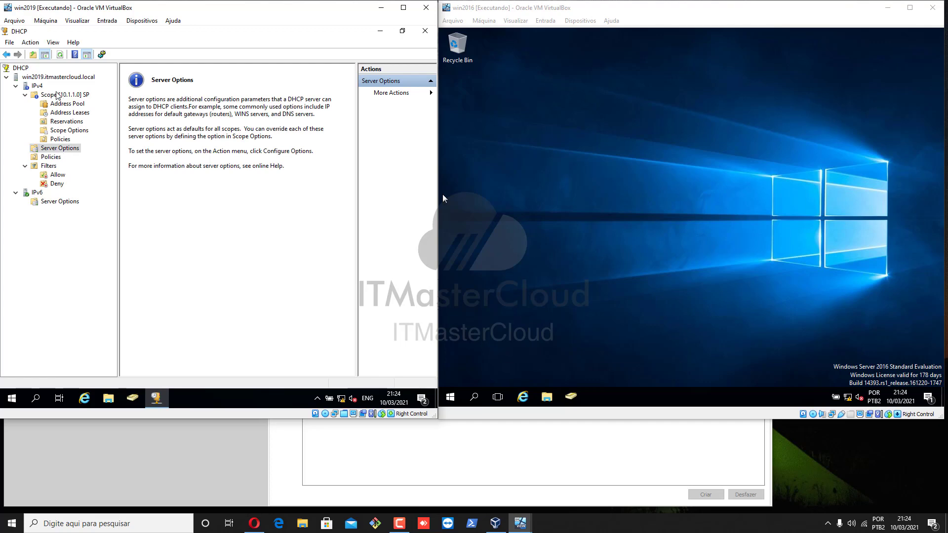
Step: Select the IPv4 node in the DHCP console to view its contents
click(41, 95)
click(38, 87)
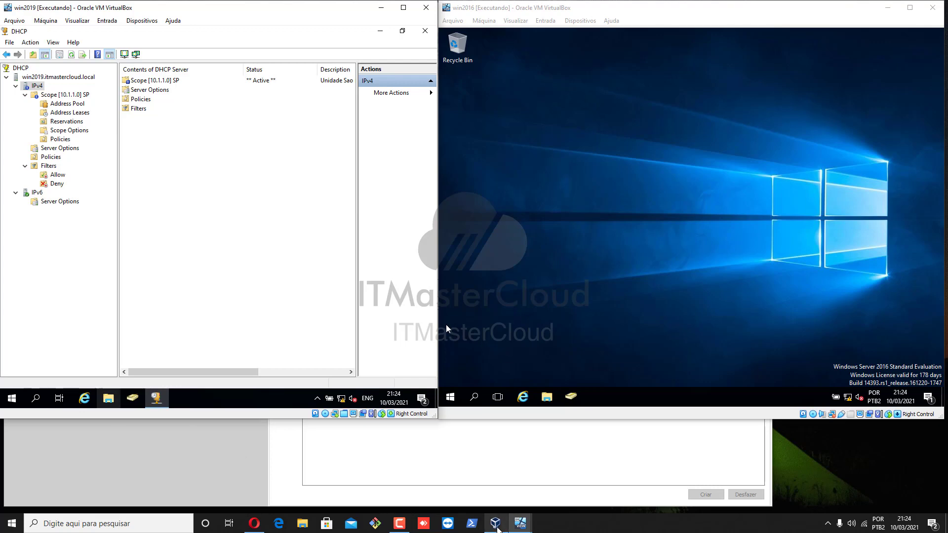
Step: In VirtualBox, review the Windows 10 VM's display and network adapter settings, including the advanced options of adapter 1
click(497, 526)
click(71, 357)
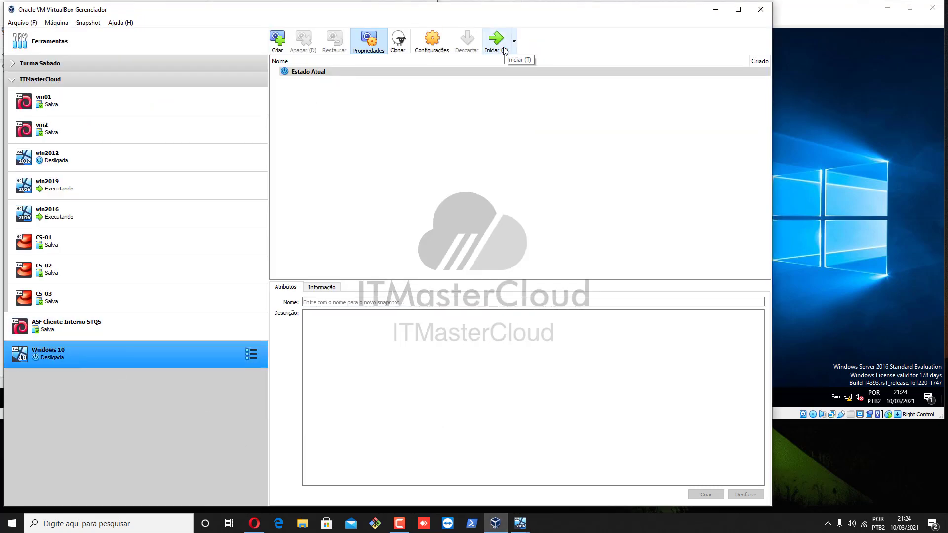
click(434, 46)
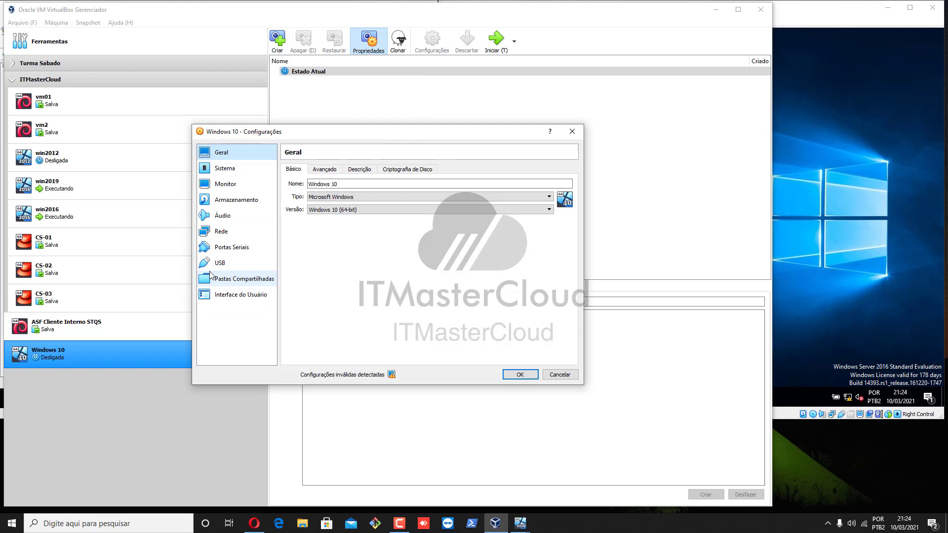
click(242, 203)
click(225, 184)
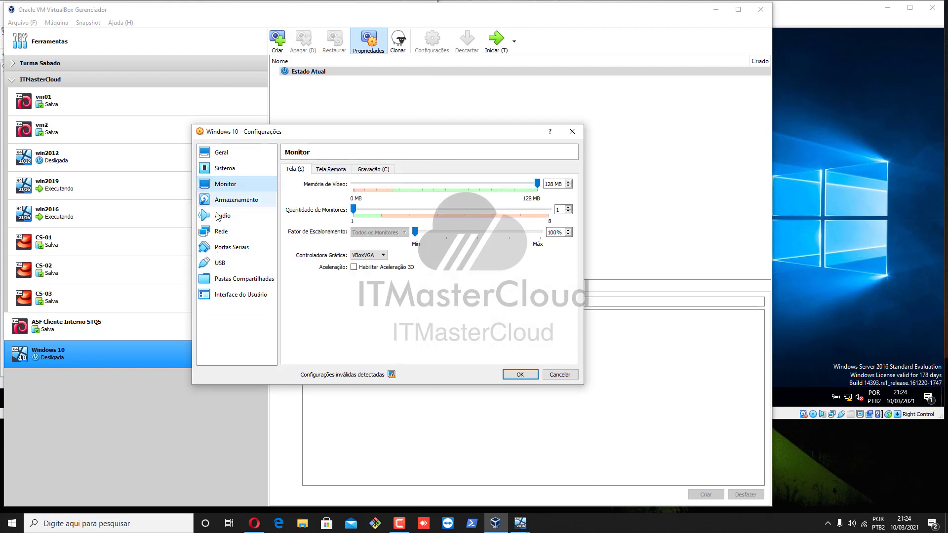
click(221, 231)
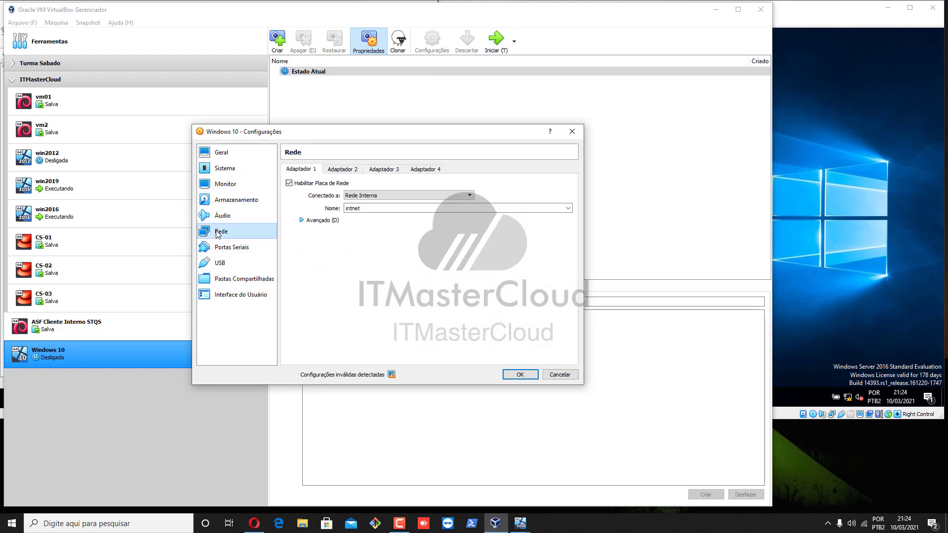
click(350, 169)
click(307, 169)
click(315, 222)
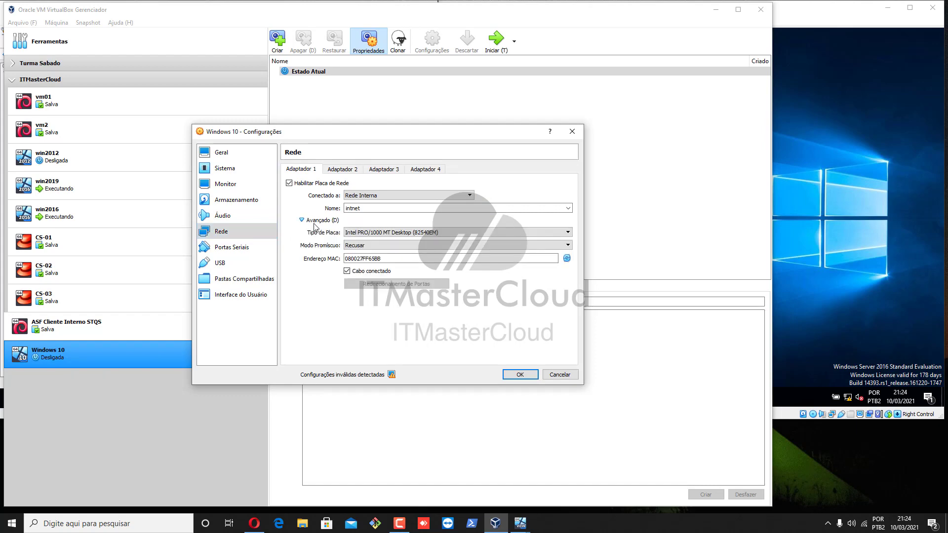
click(329, 171)
click(308, 171)
click(520, 375)
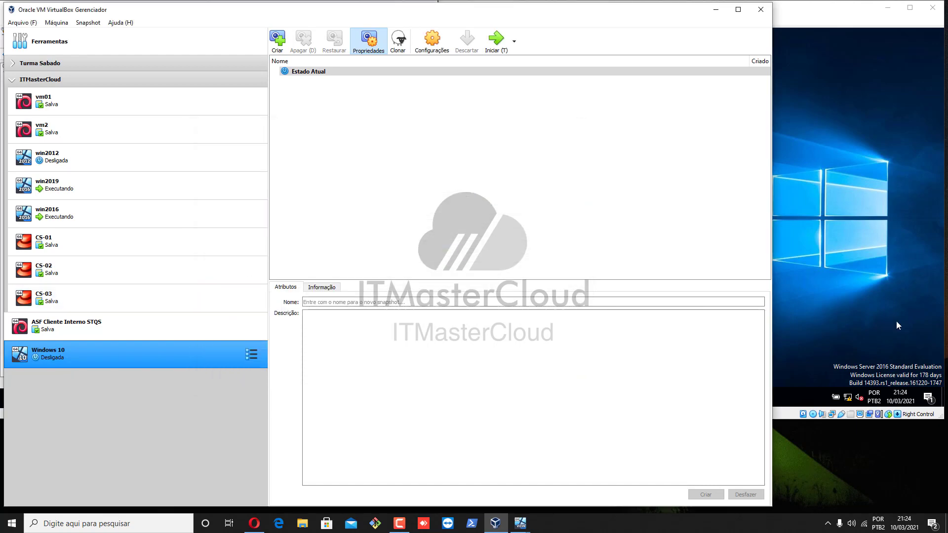
Step: Start the Windows 10 VM and open the administrator Command Prompt
click(505, 43)
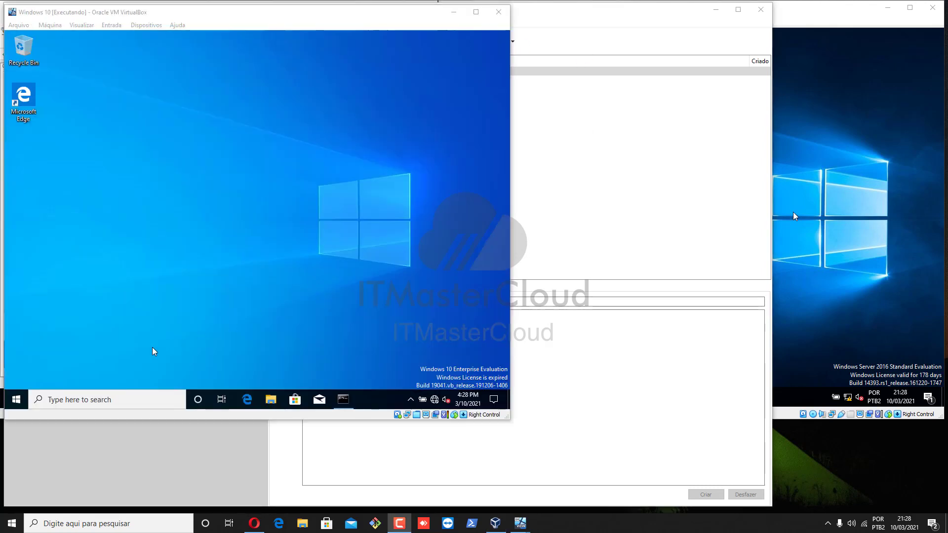
click(17, 402)
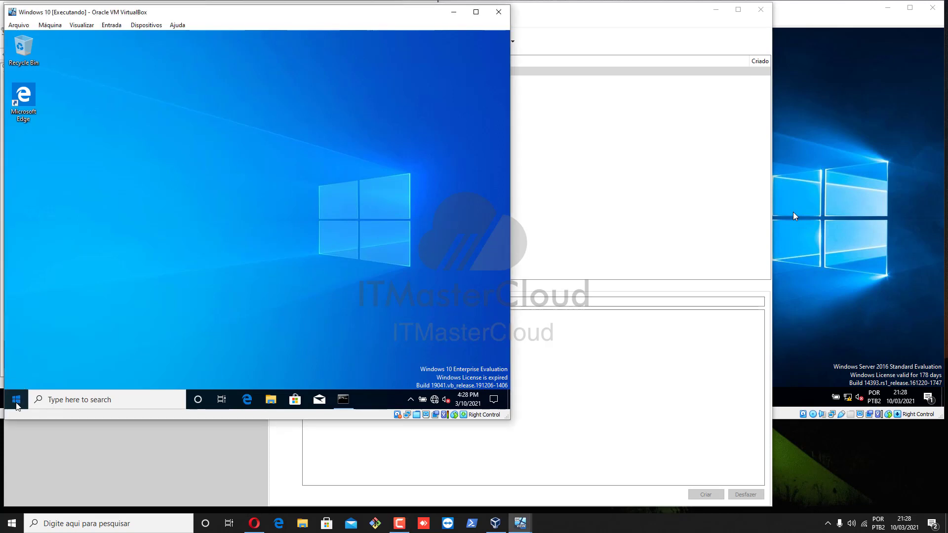
click(17, 402)
click(343, 399)
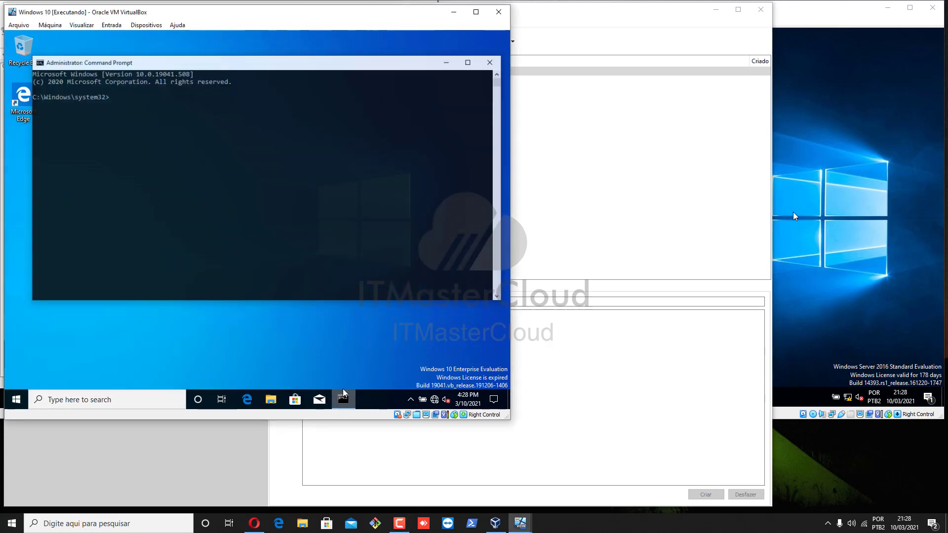
Step: Run ipconfig in the command prompt
click(251, 230)
text(ip)
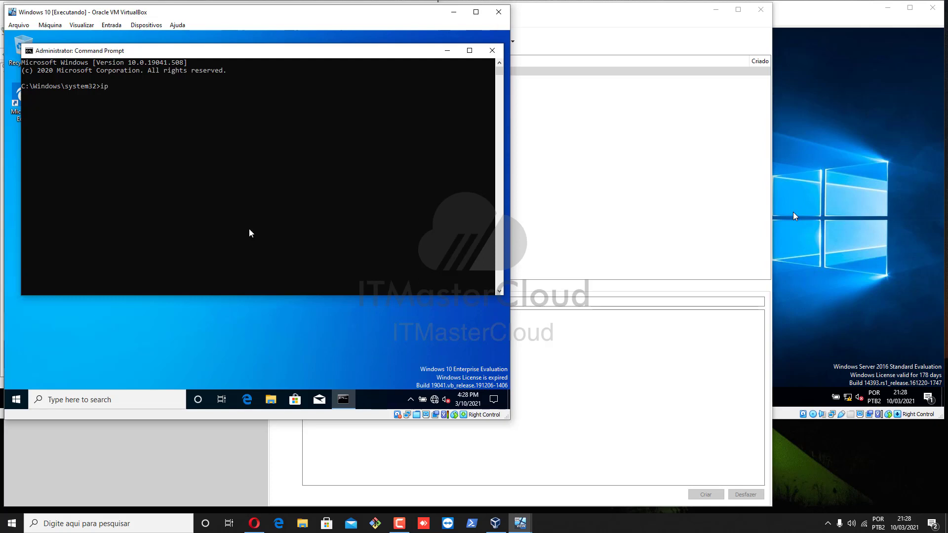
text(config)
key(Return)
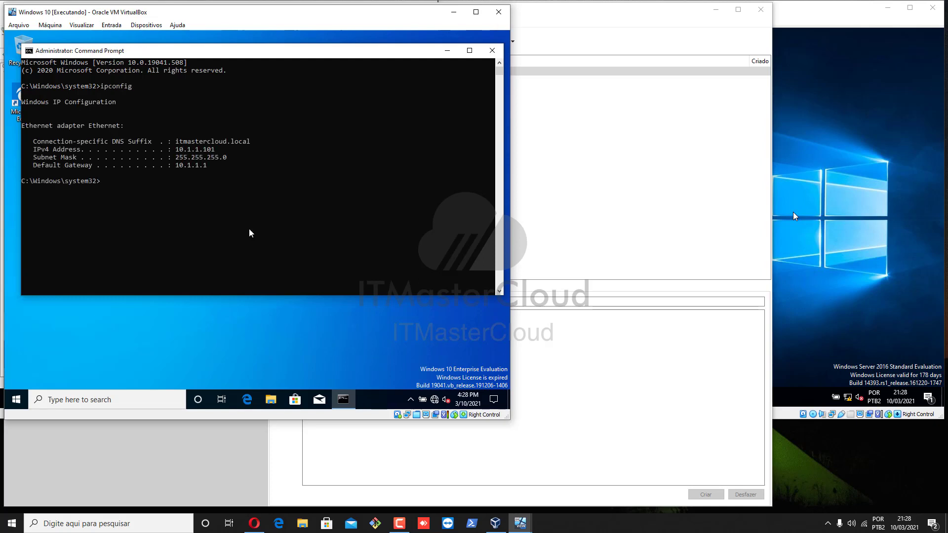
Step: Run ipconfig /all and highlight the DHCP server entry in its output
drag(57, 149, 210, 166)
key(Up)
text(/all)
key(Return)
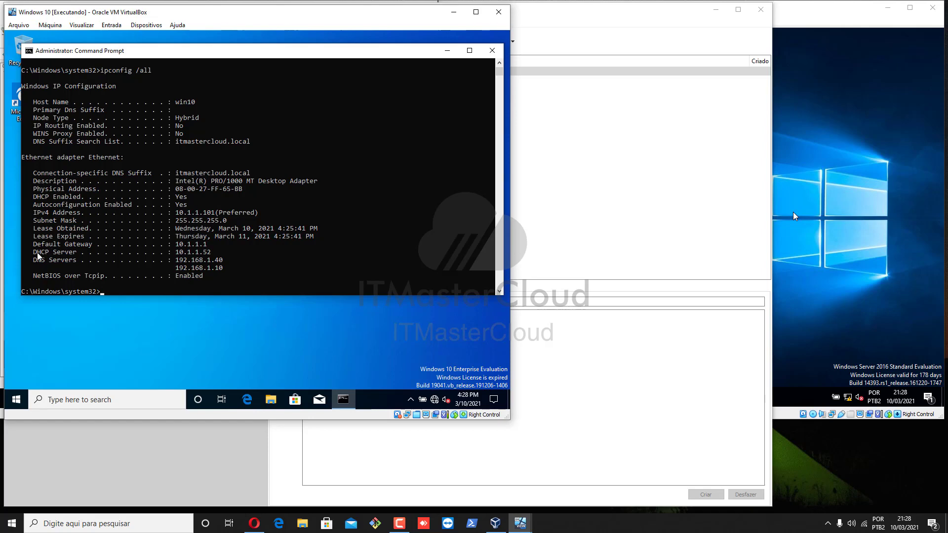
drag(37, 256, 218, 254)
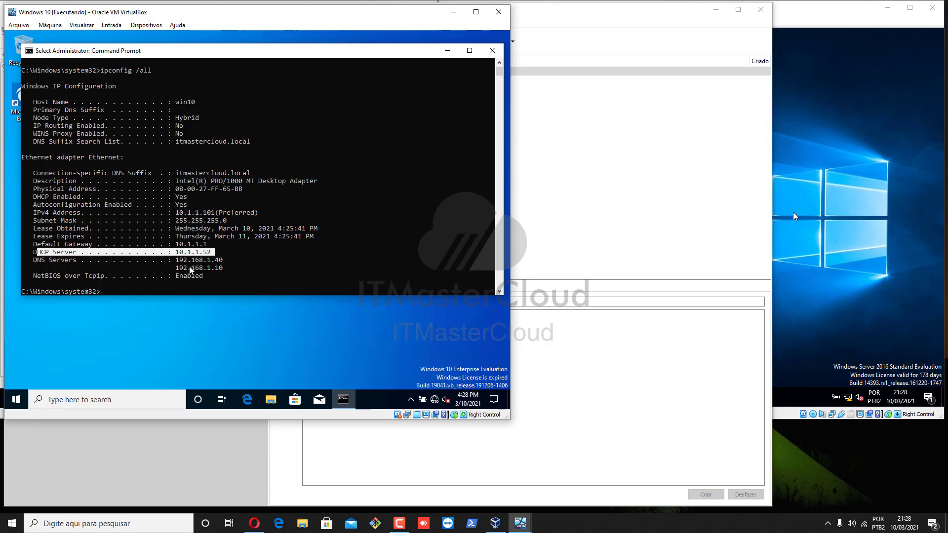
click(291, 275)
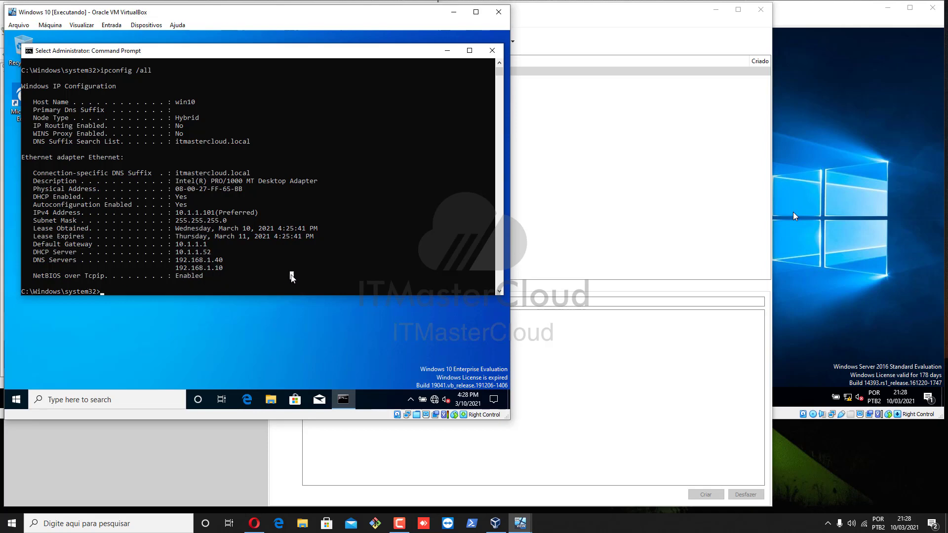
Step: Open network connections with ncpa.cpl and set the Ethernet adapter's IPv4 to obtain DNS server addresses automatically
text(ncpa.cpl)
key(Return)
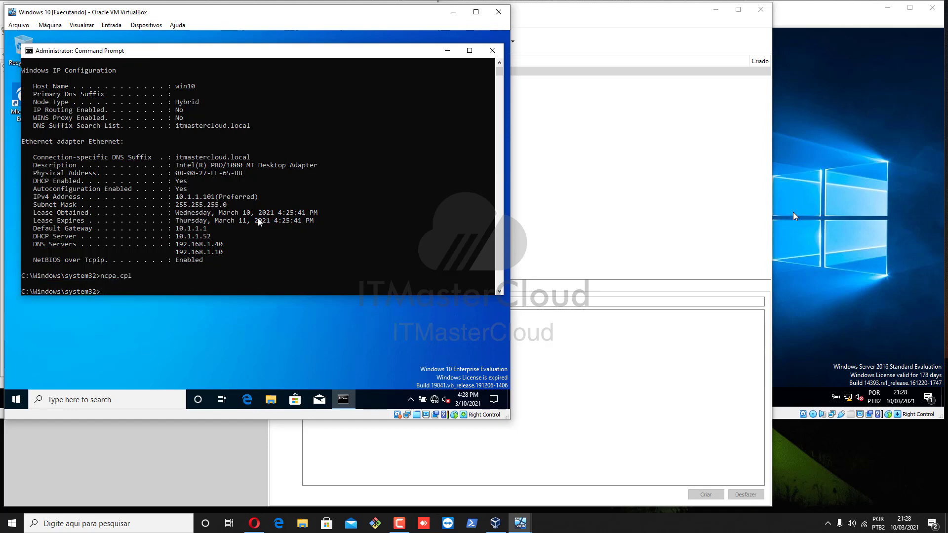
right_click(121, 150)
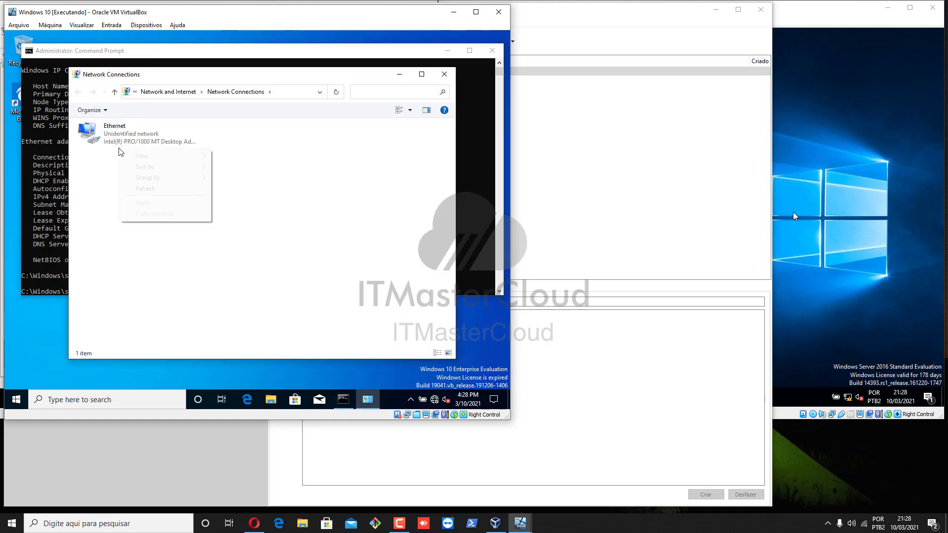
click(122, 143)
right_click(119, 142)
click(143, 236)
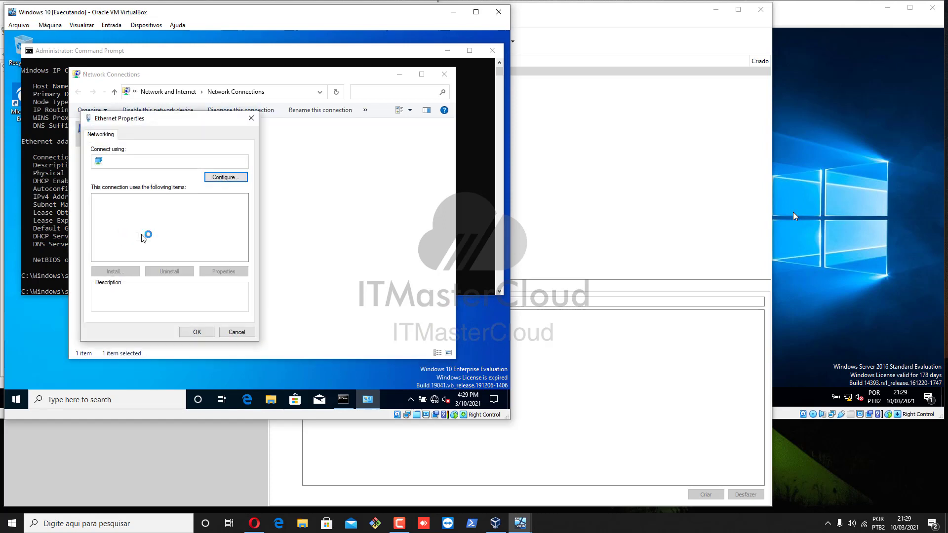
scroll(167, 237, down, 1)
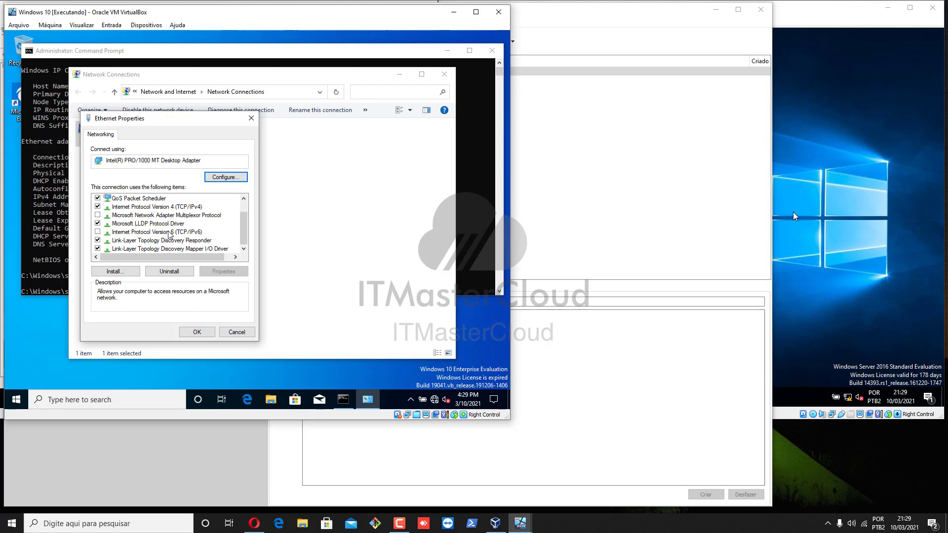
click(184, 207)
click(224, 271)
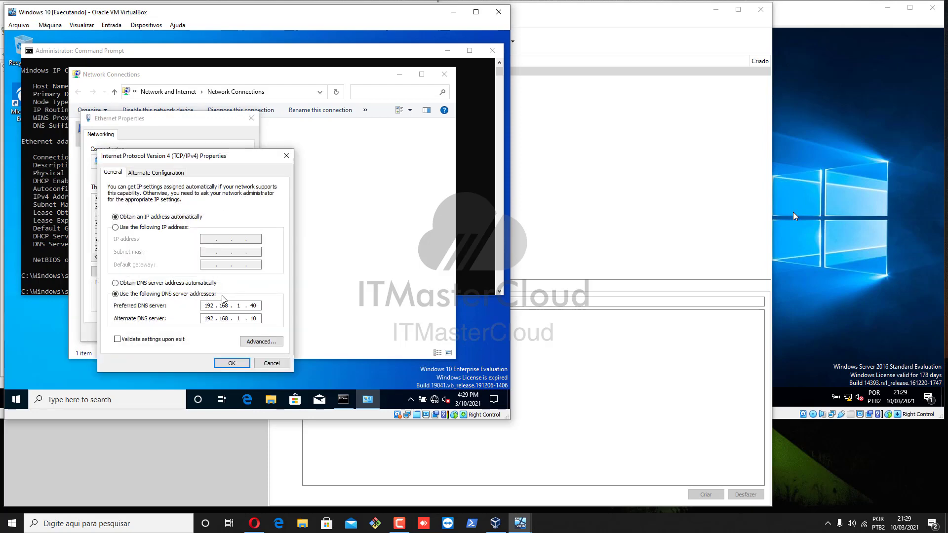
click(161, 283)
click(233, 365)
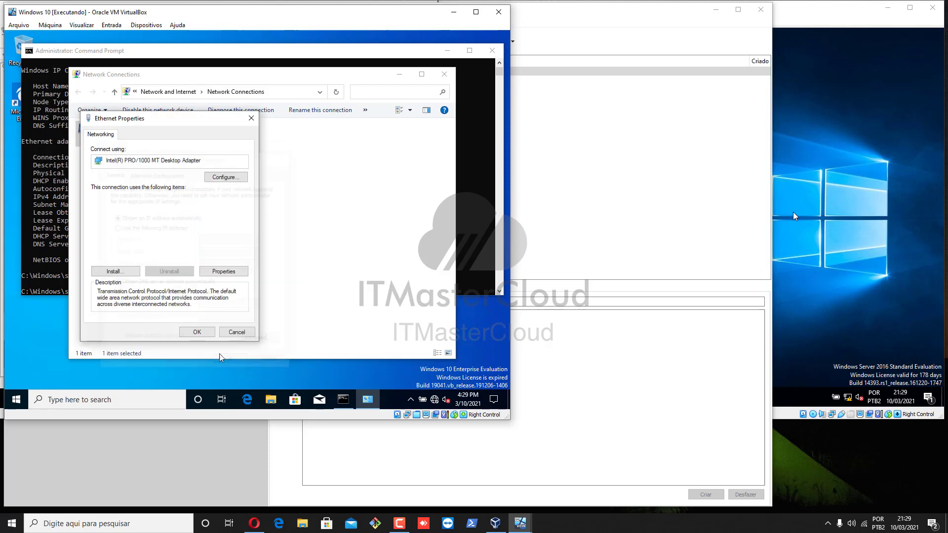
click(197, 331)
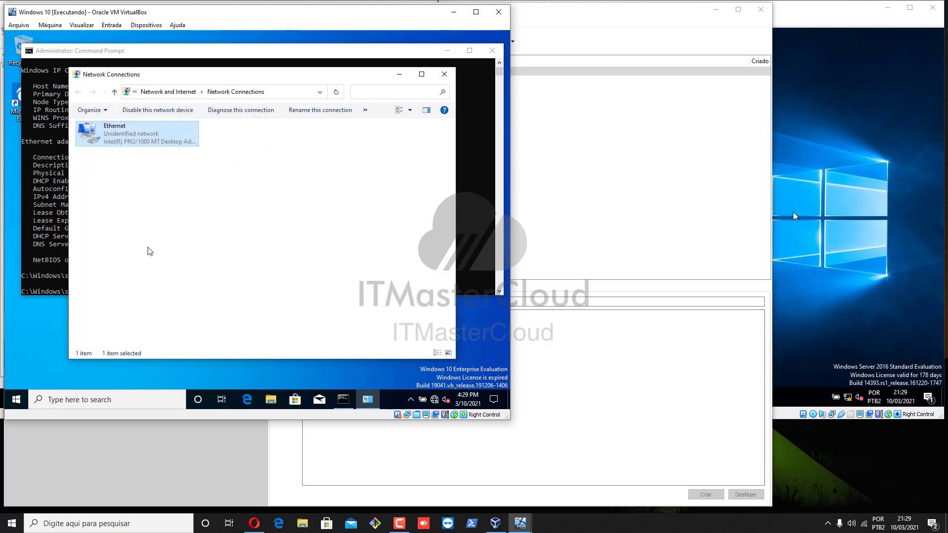
Step: Rerun ipconfig /all and examine the adapter's IP address, subnet mask, DHCP server and DNS servers
click(38, 217)
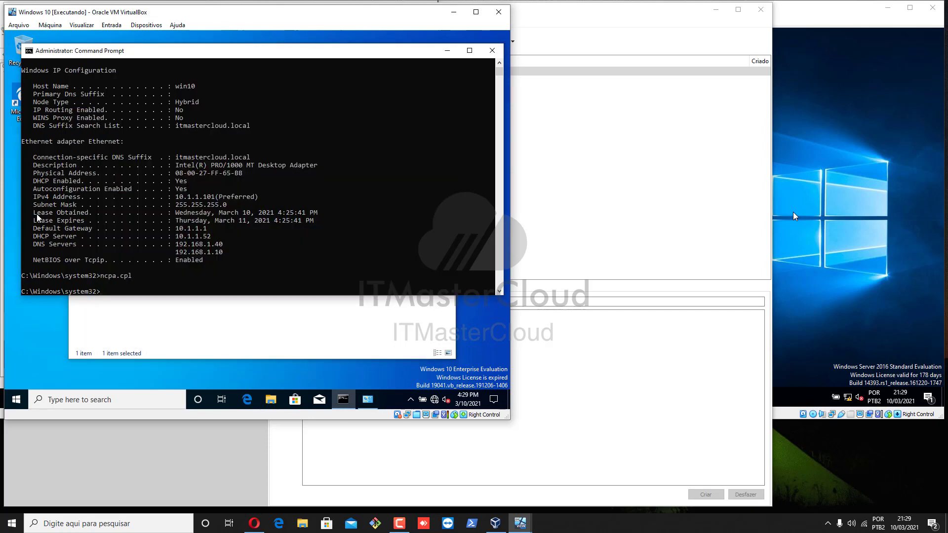
key(Up)
key(Up)
key(Return)
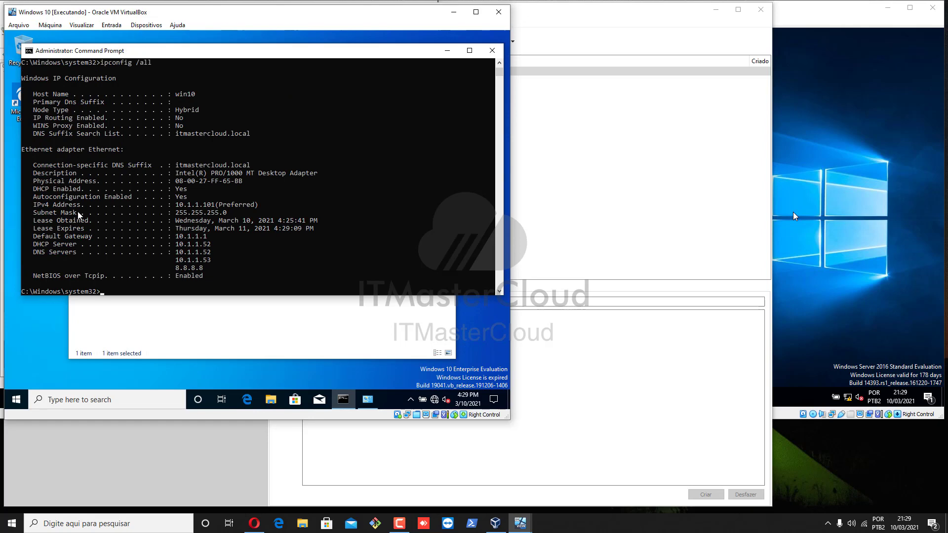
drag(50, 252, 233, 270)
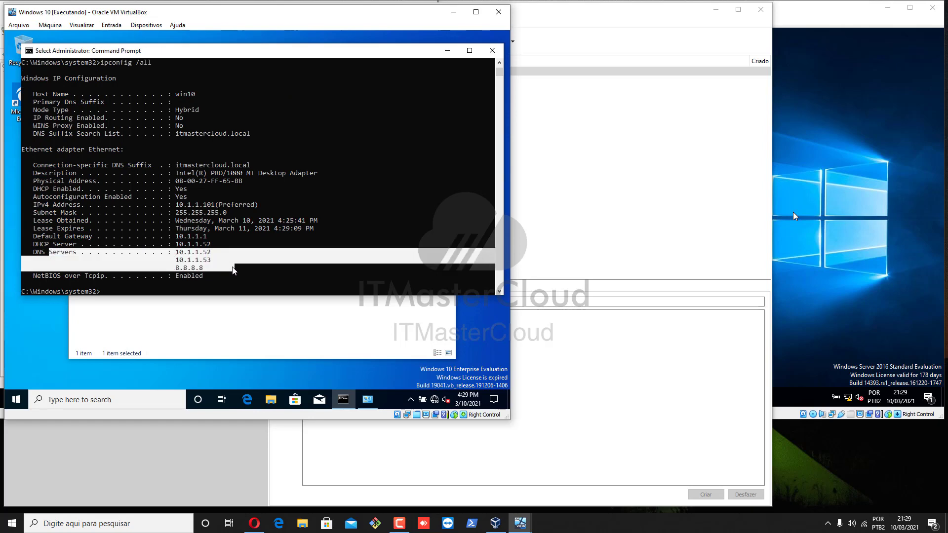
click(198, 205)
double_click(200, 206)
click(209, 206)
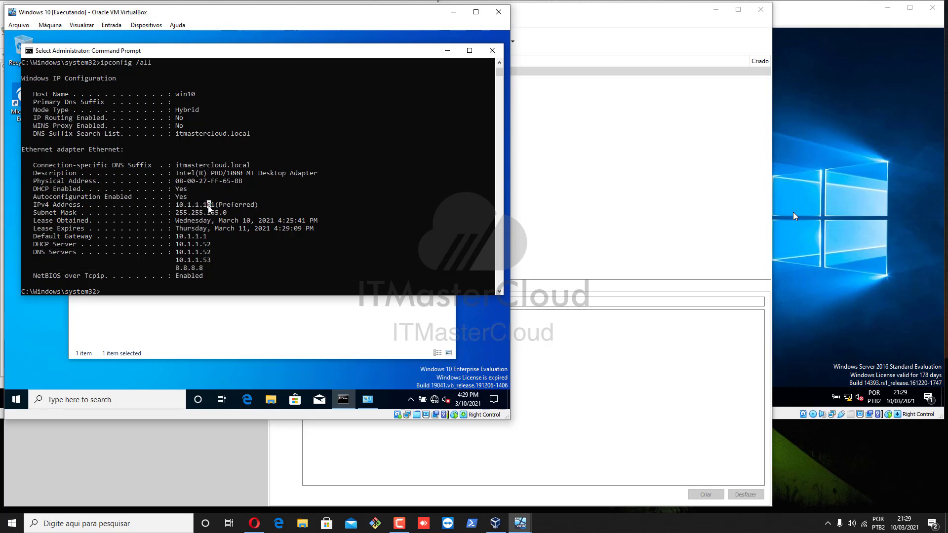
double_click(204, 214)
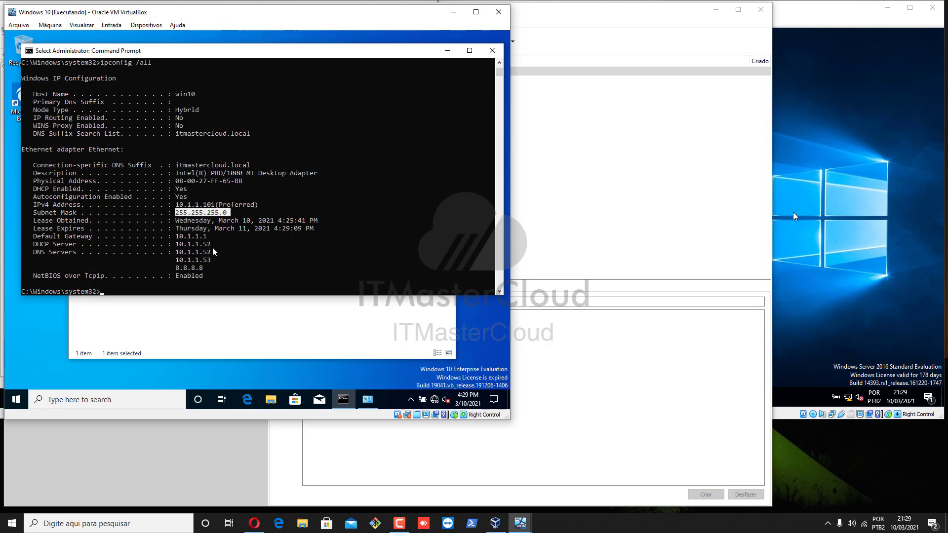
double_click(212, 244)
scroll(181, 241, down, 1)
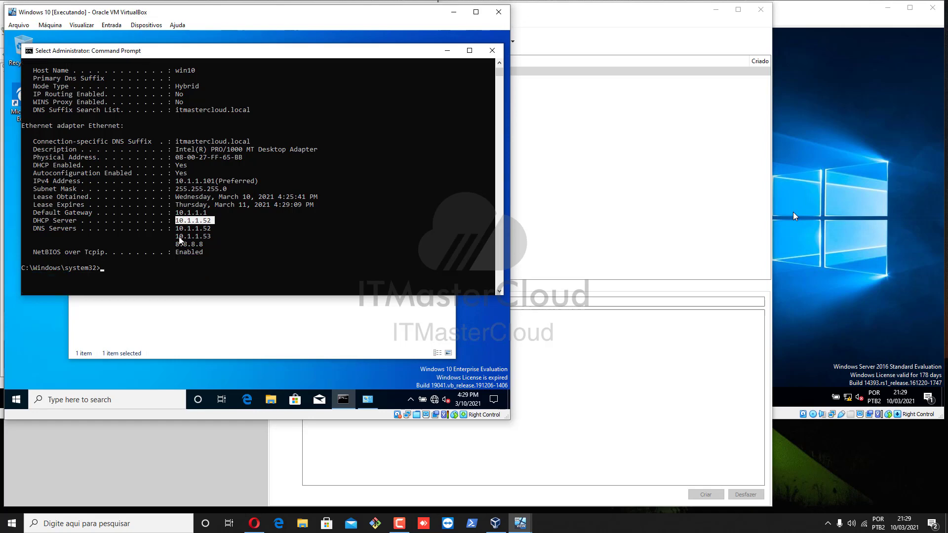
click(158, 261)
Step: Open This PC's system properties and the computer name and domain change dialog
click(269, 401)
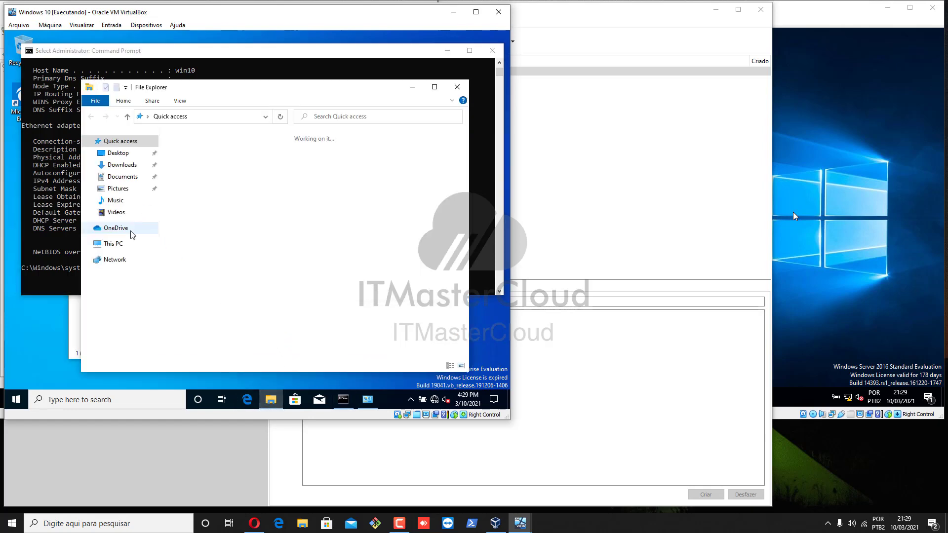
click(114, 244)
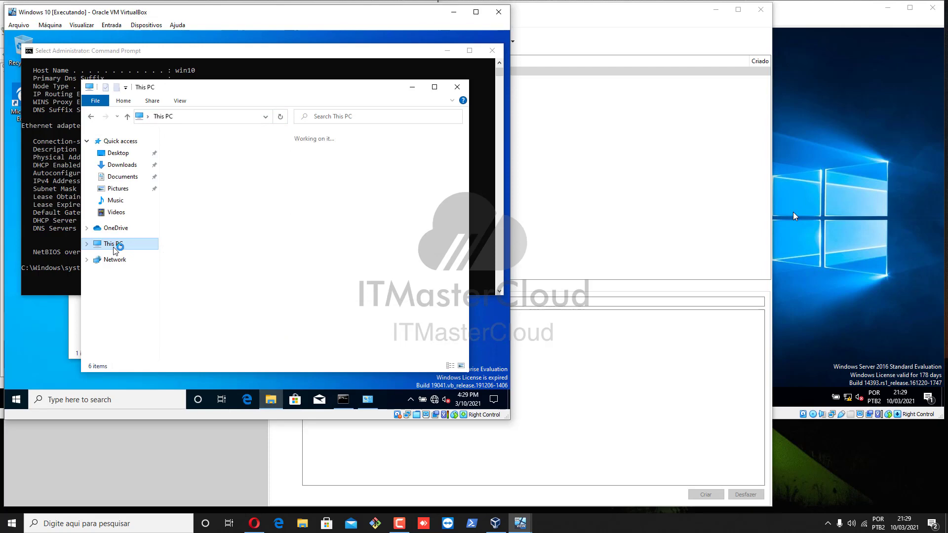
right_click(115, 244)
click(144, 378)
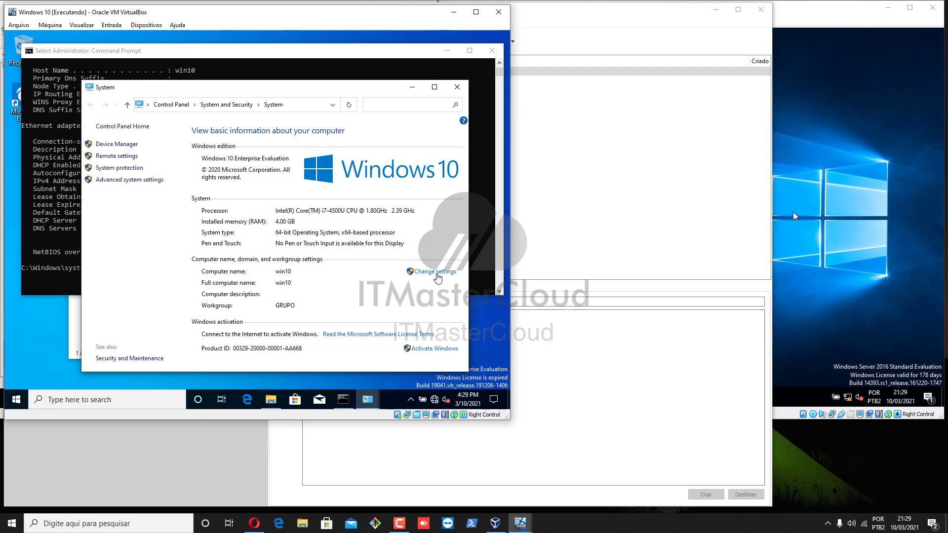
click(435, 272)
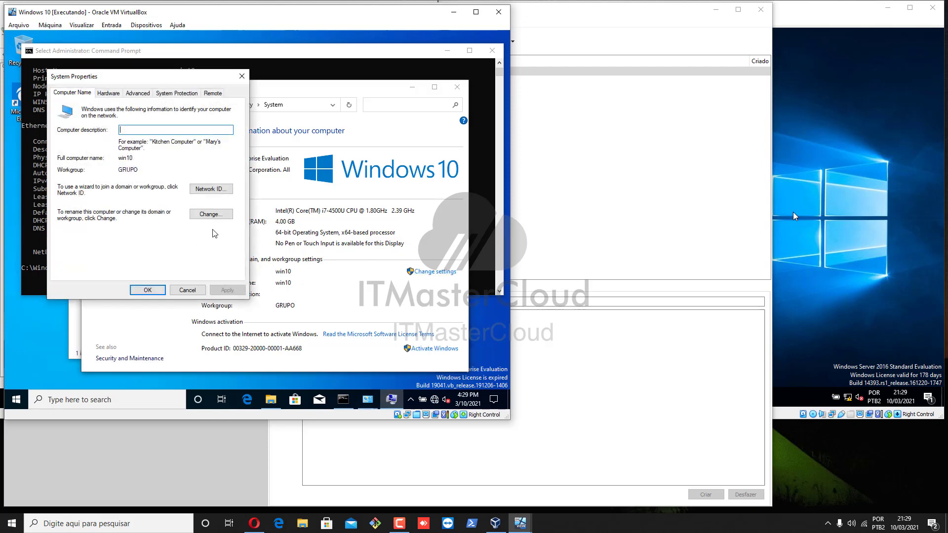
click(214, 218)
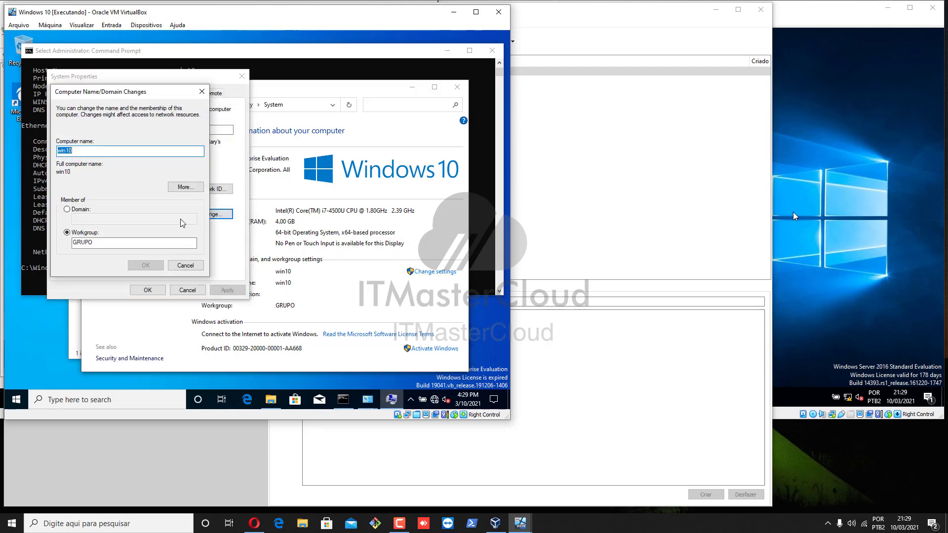
Step: Make the computer a member of the itmastercloud.local domain
click(81, 210)
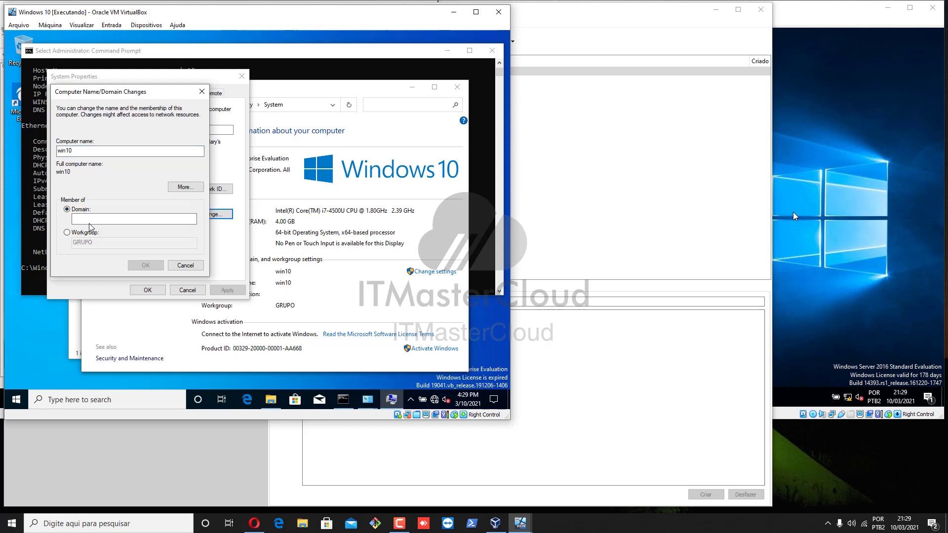
click(95, 218)
text(itmas)
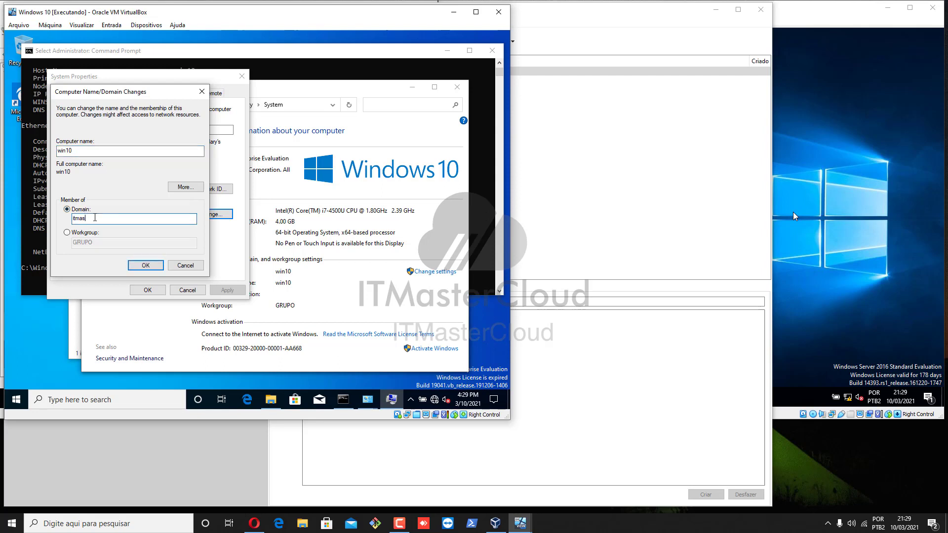
text(tercloud.local)
key(Return)
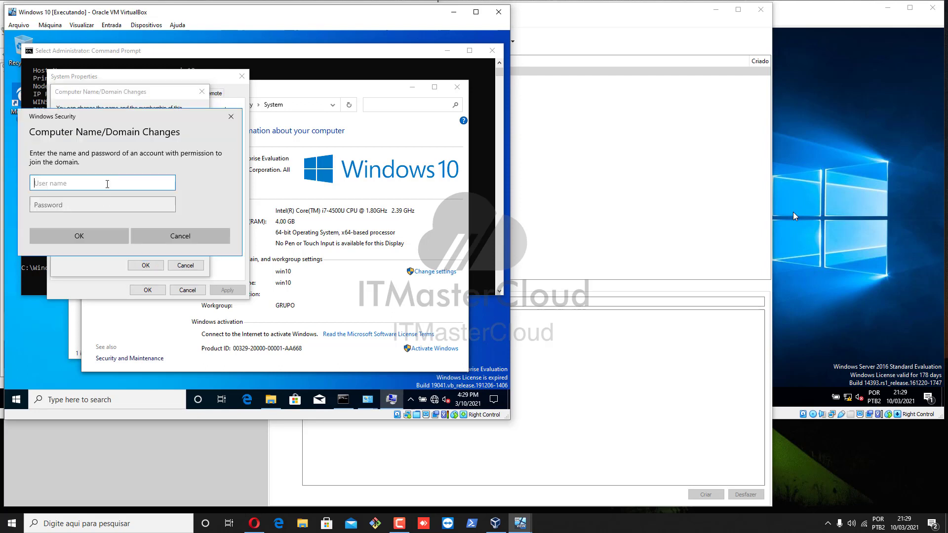
Step: Enter the Administrator account name and its password to authorise joining the domain
text(A)
key(BackSpace)
key(BackSpace)
key(BackSpace)
key(BackSpace)
key(BackSpace)
text(Administrato)
key(Tab)
text(*****)
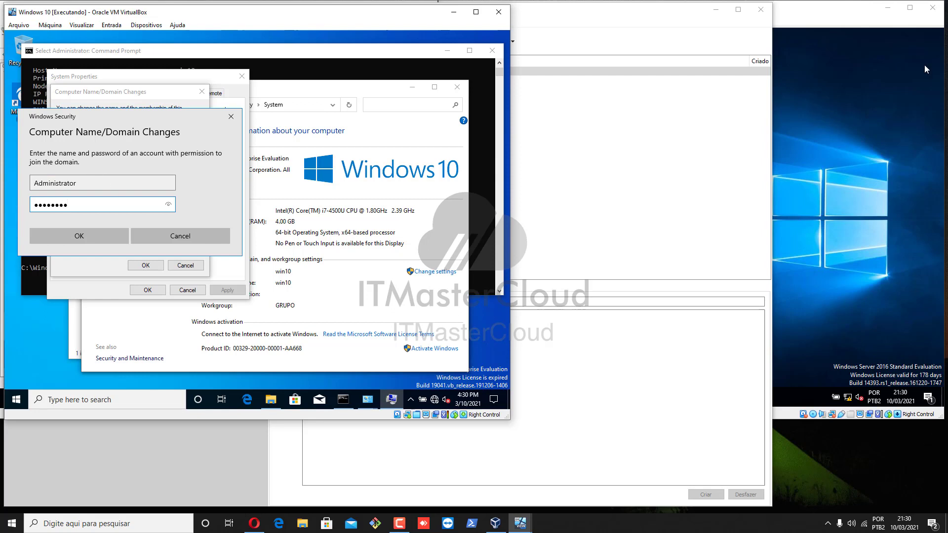
key(Return)
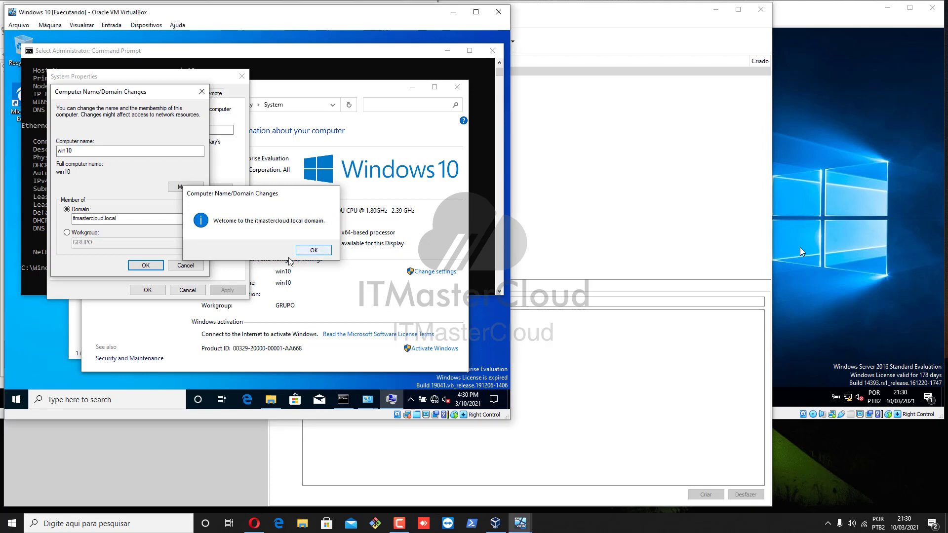
Step: Acknowledge the domain welcome and restart notices, close system properties, and restart the client anyway
key(Return)
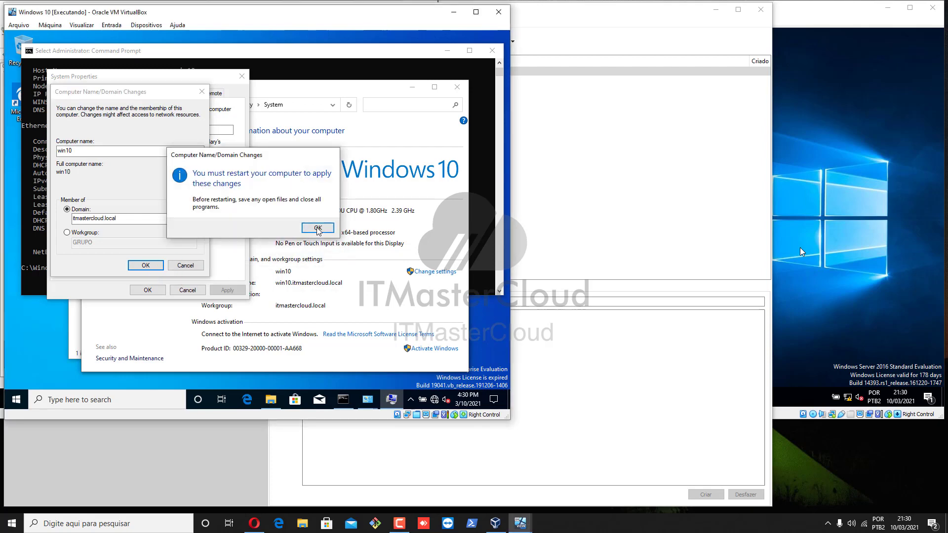
click(318, 232)
click(147, 290)
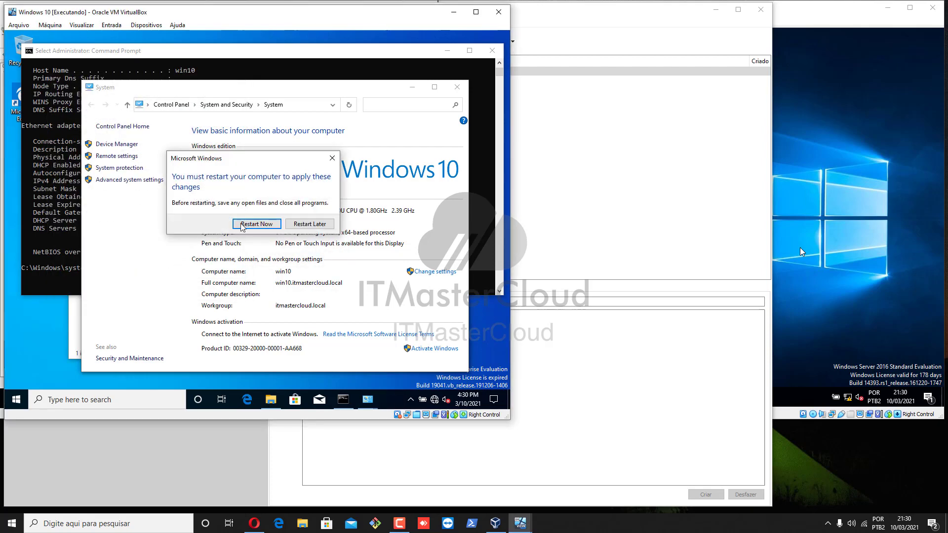
click(256, 224)
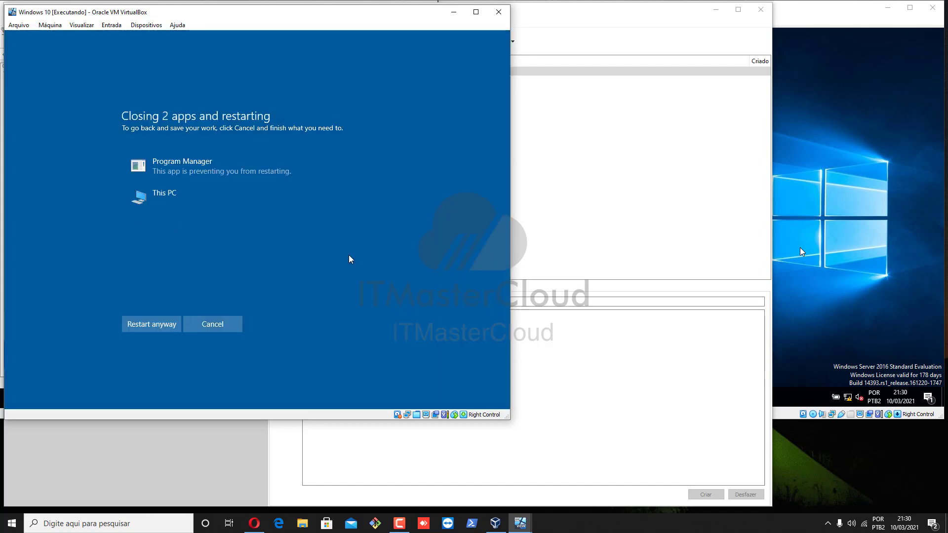
click(151, 322)
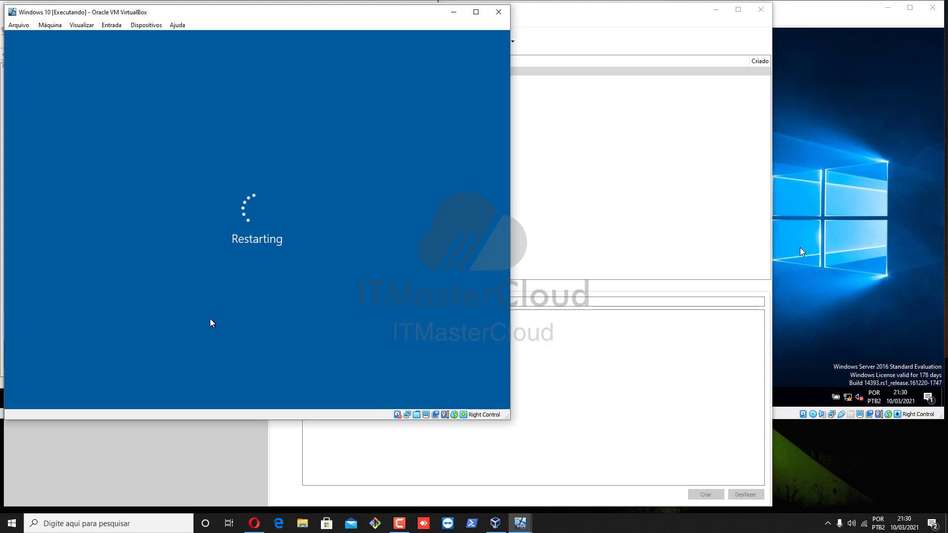
Step: Switch to the win2019 server VM and open the IPv4 node's context menu in the DHCP console
click(496, 523)
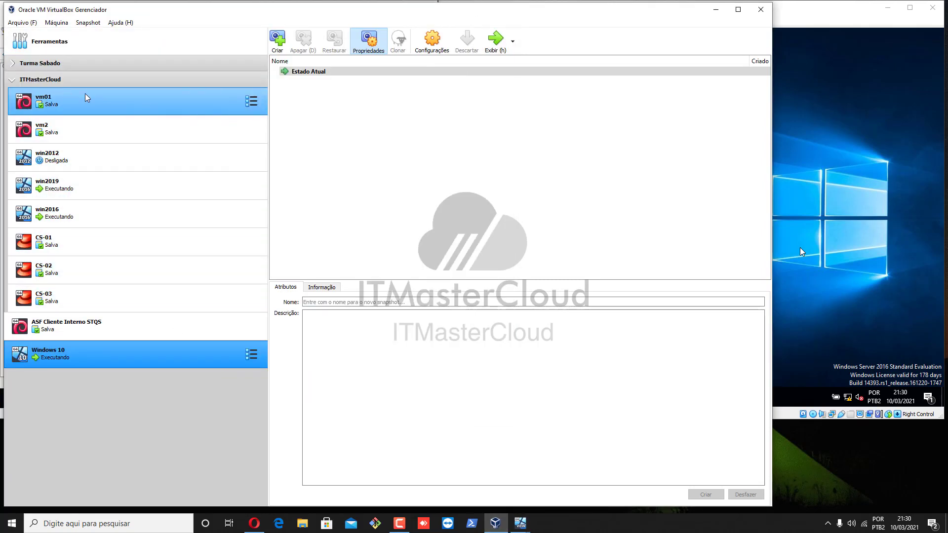
click(520, 523)
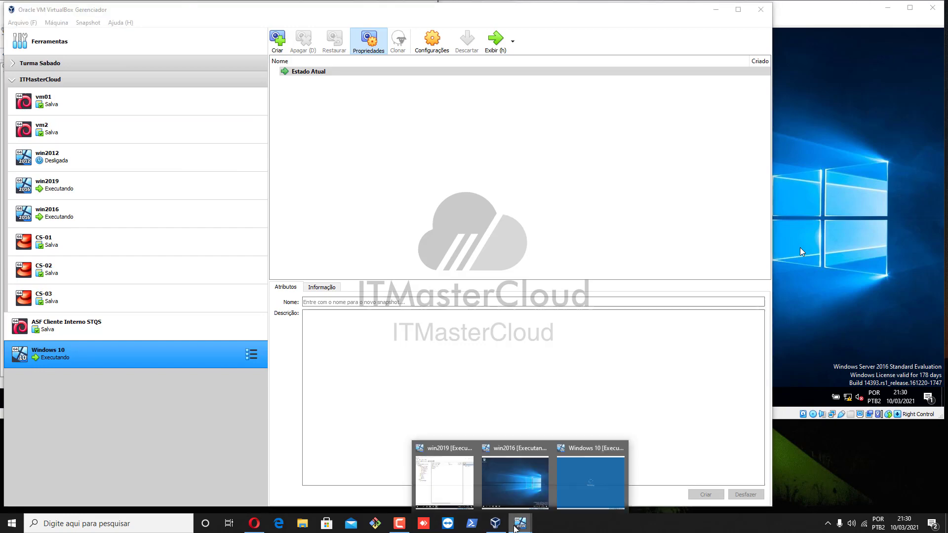
click(467, 498)
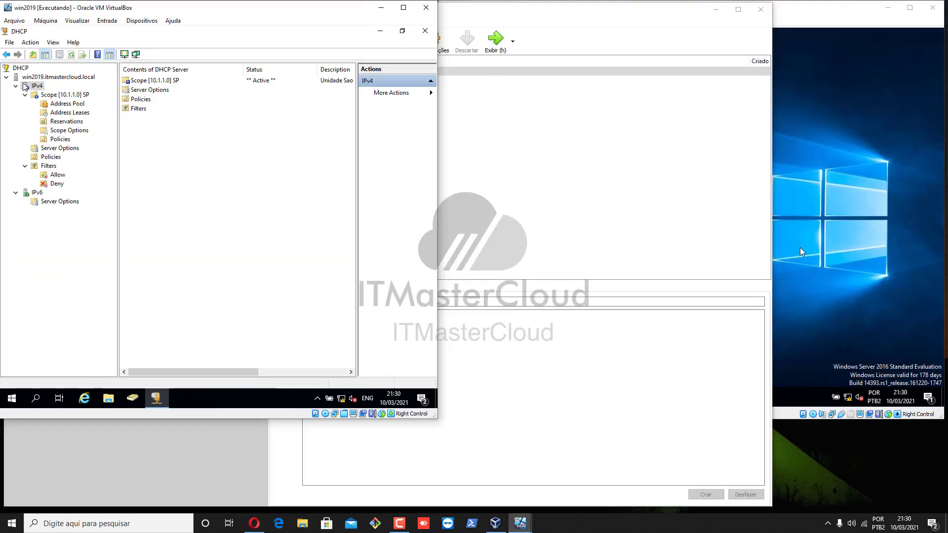
right_click(35, 88)
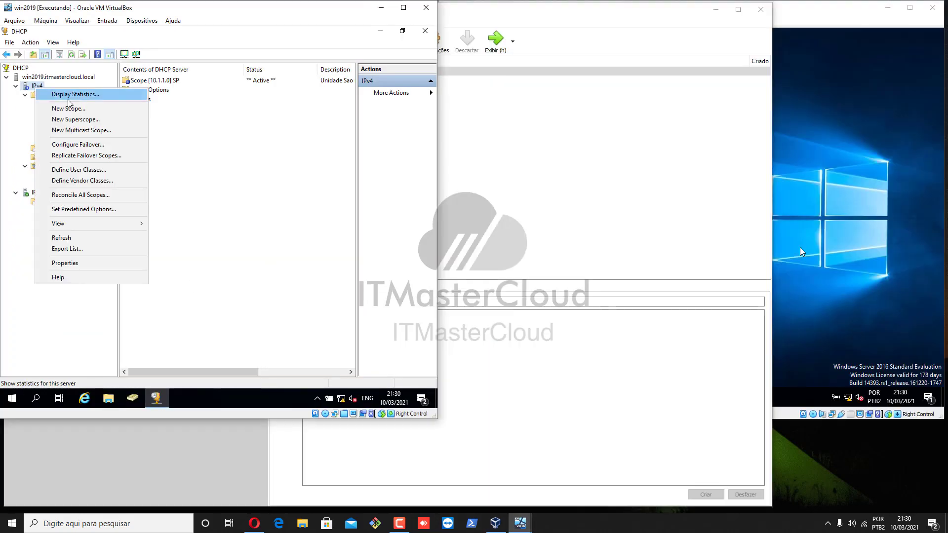